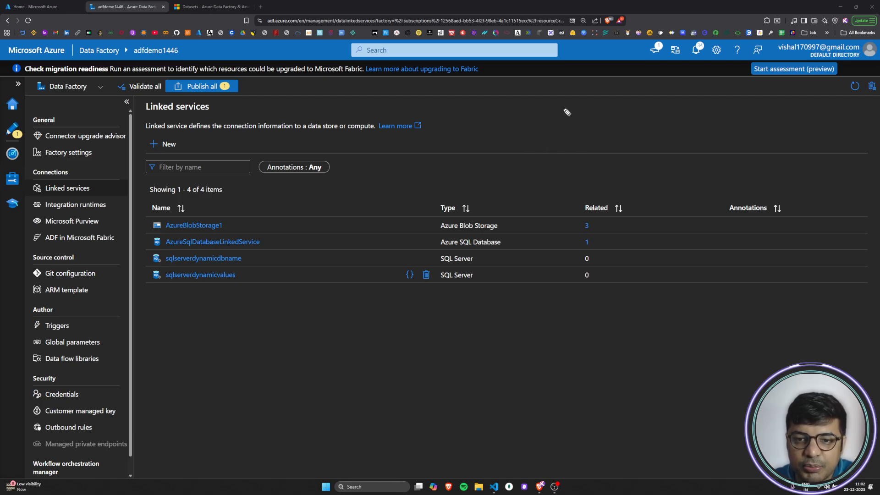
Step: Sketch a screen annotation of a "Server" heading with a vertical line branching to "DB1" and "DB2", each followed by empty brackets
mouse_move(594, 107)
left_mouse_down()
mouse_move(612, 122)
mouse_move(662, 115)
mouse_move(684, 129)
left_mouse_up()
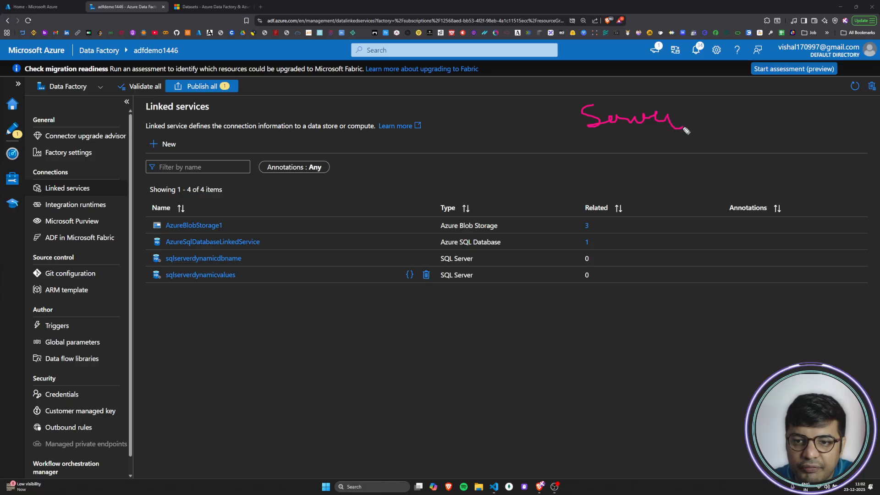
left_click_drag(603, 136, 633, 437)
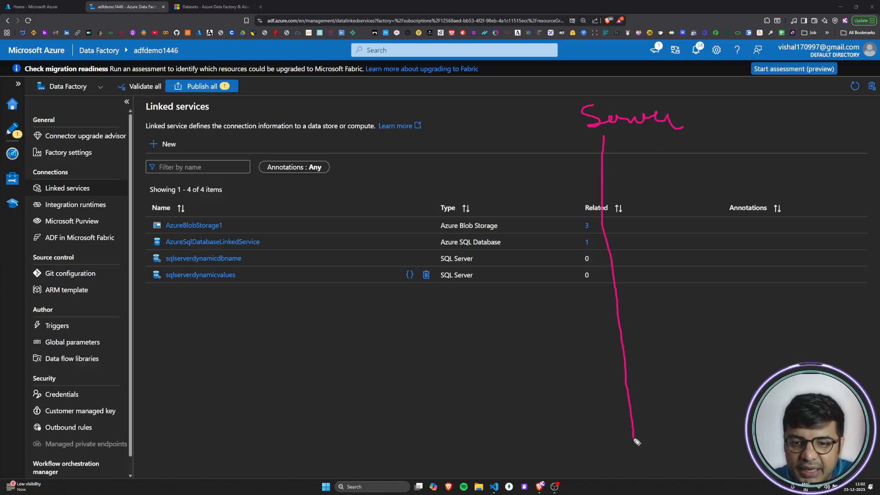
mouse_move(601, 161)
left_mouse_down()
mouse_move(672, 172)
mouse_move(690, 188)
left_mouse_up()
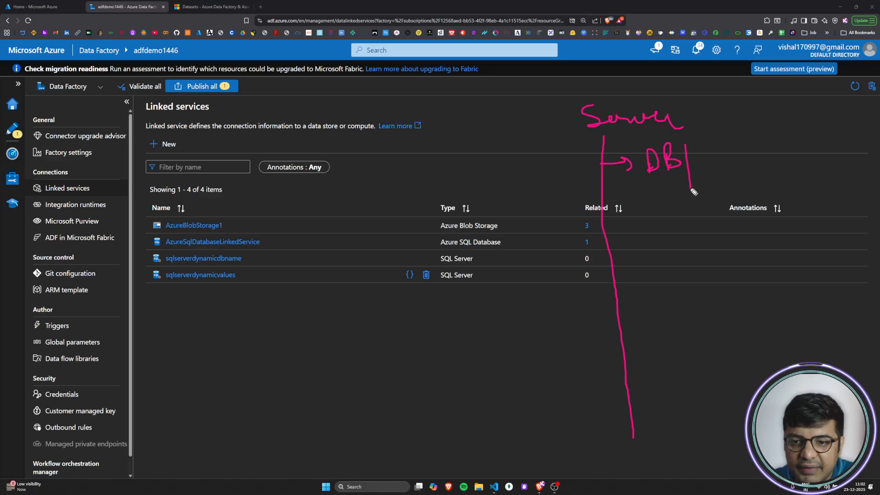
mouse_move(606, 235)
left_mouse_down()
mouse_move(639, 227)
mouse_move(637, 234)
left_mouse_up()
left_click_drag(654, 212, 660, 227)
mouse_move(680, 199)
left_mouse_down()
mouse_move(683, 224)
mouse_move(712, 221)
left_mouse_up()
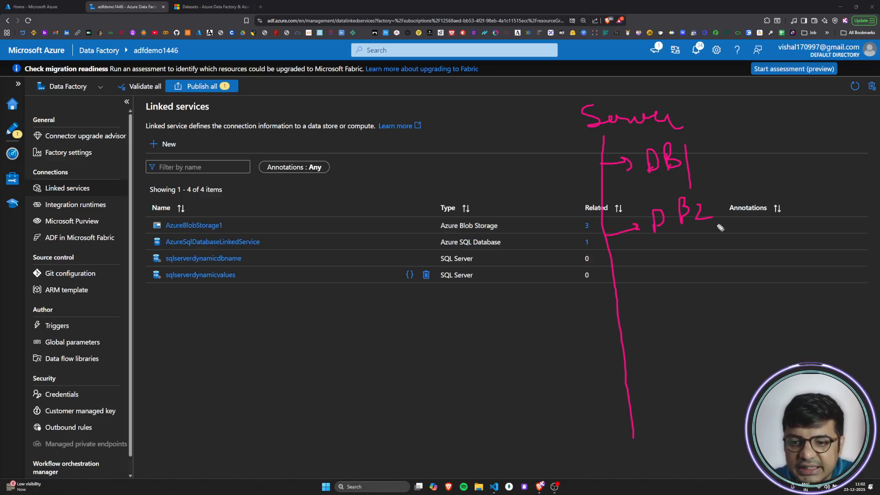
mouse_move(718, 134)
left_mouse_down()
mouse_move(728, 156)
mouse_move(763, 144)
left_mouse_up()
mouse_move(736, 191)
left_mouse_down()
mouse_move(750, 209)
mouse_move(779, 207)
left_mouse_up()
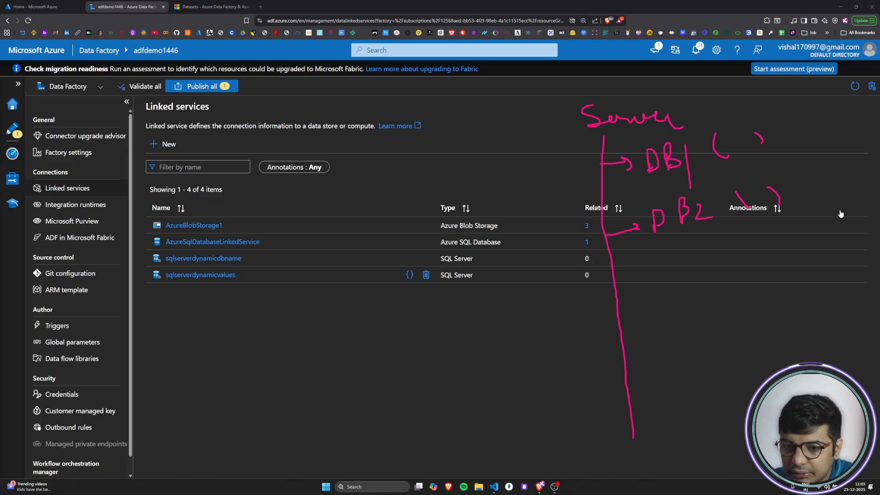
Step: Erase the DB1 and DB2 labels and their brackets from the sketch, keeping the server line and its arrows
left_click(660, 158)
left_click(660, 220)
left_click(703, 212)
left_click(683, 210)
left_click(676, 156)
left_click(720, 146)
left_click(781, 203)
left_click(743, 200)
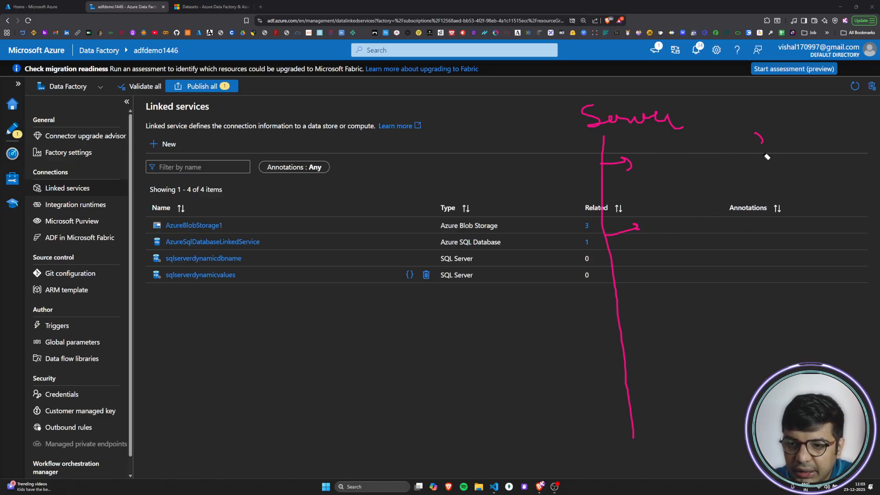
left_click(760, 138)
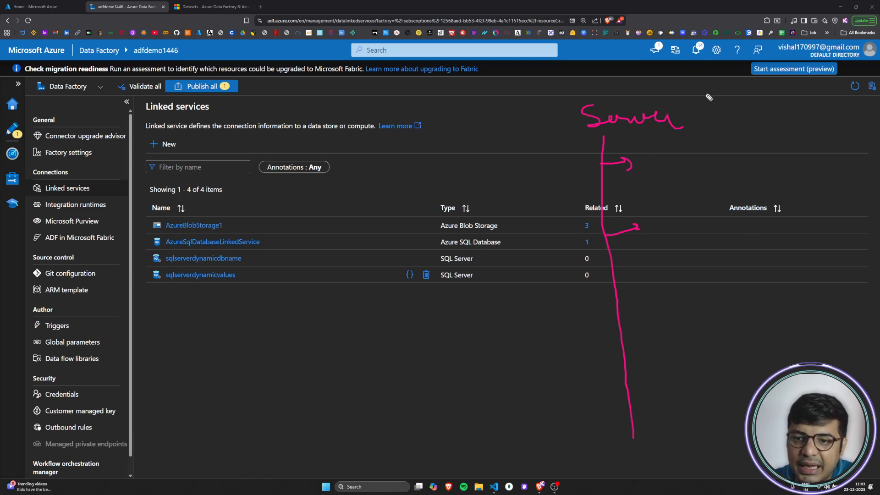
Step: Annotate the server heading with "(e-com)" and label three branches "Products", "Customers" and "Transactions"
mouse_move(701, 92)
left_mouse_down()
mouse_move(713, 115)
mouse_move(789, 99)
left_mouse_up()
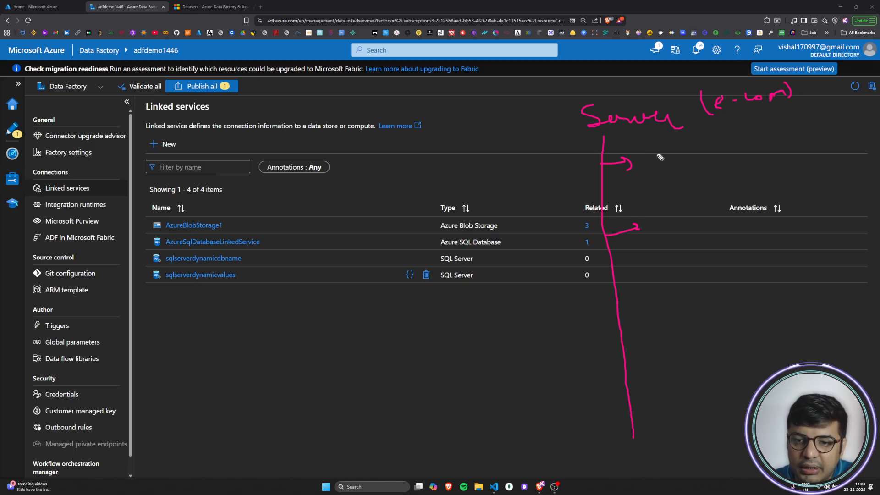
left_click_drag(641, 147, 642, 169)
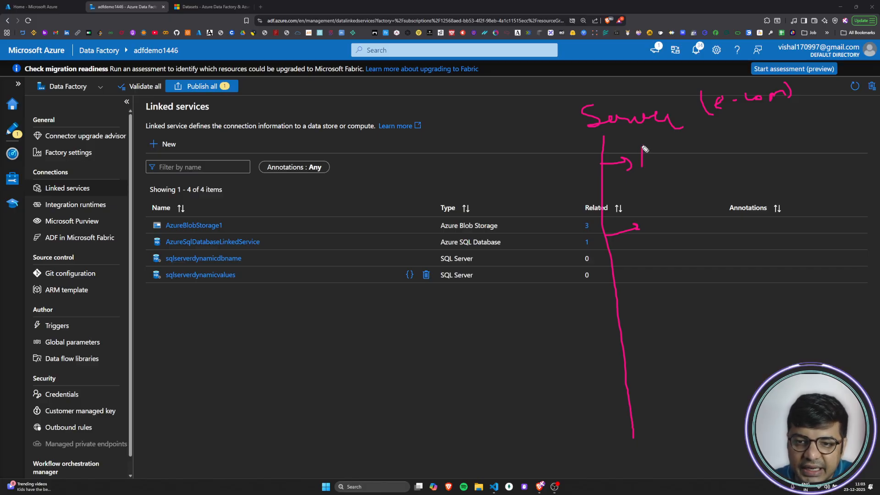
mouse_move(642, 148)
left_mouse_down()
mouse_move(644, 158)
mouse_move(669, 160)
mouse_move(718, 142)
left_mouse_up()
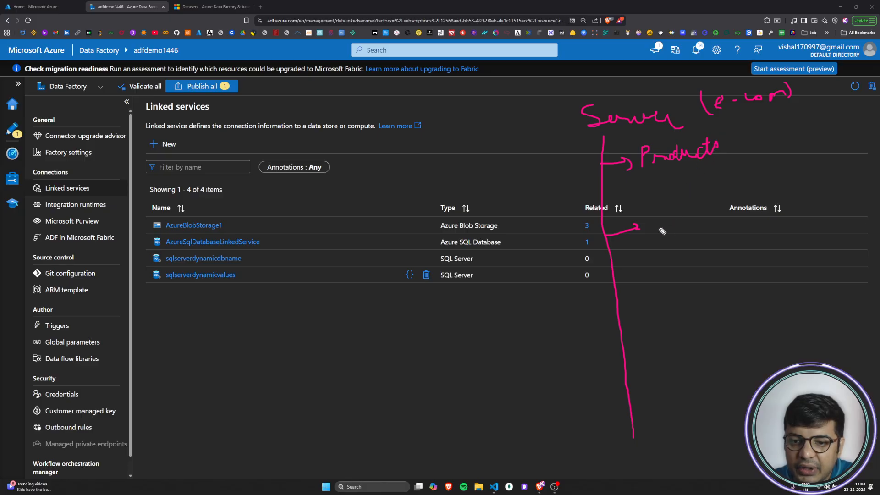
mouse_move(649, 212)
left_mouse_down()
mouse_move(661, 226)
mouse_move(736, 194)
mouse_move(733, 201)
left_mouse_up()
left_click_drag(614, 289, 664, 263)
mouse_move(660, 265)
left_mouse_down()
mouse_move(657, 286)
mouse_move(771, 243)
left_mouse_up()
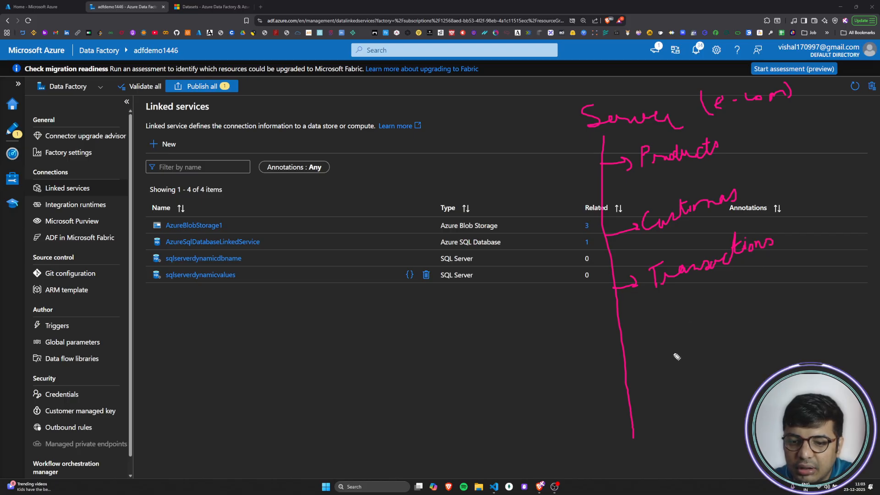
Step: Draw three more branches on the server line for "Emp", "Sales" and "User Activity"
left_click_drag(623, 347, 696, 334)
left_click_drag(630, 404, 643, 404)
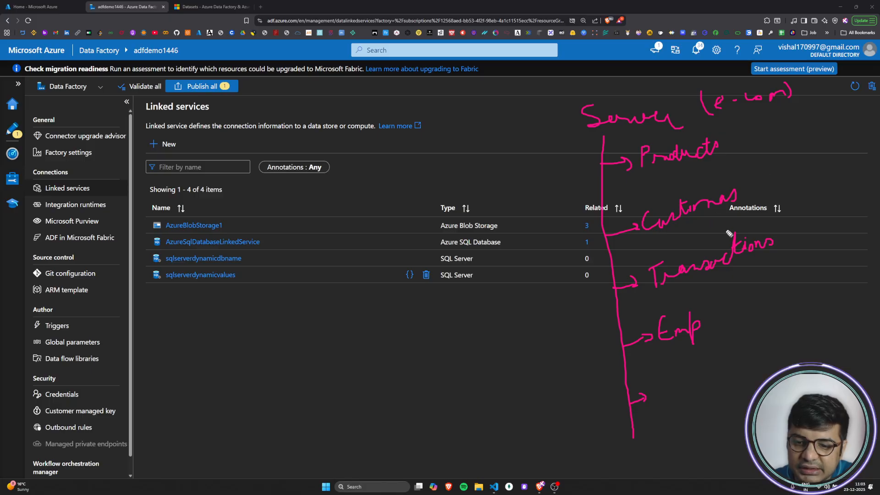
mouse_move(672, 380)
left_mouse_down()
mouse_move(656, 389)
mouse_move(687, 398)
mouse_move(680, 395)
mouse_move(718, 386)
left_mouse_up()
mouse_move(633, 433)
left_mouse_down()
mouse_move(635, 454)
mouse_move(655, 432)
mouse_move(705, 425)
mouse_move(706, 412)
mouse_move(713, 428)
mouse_move(723, 414)
mouse_move(726, 426)
mouse_move(745, 404)
left_mouse_up()
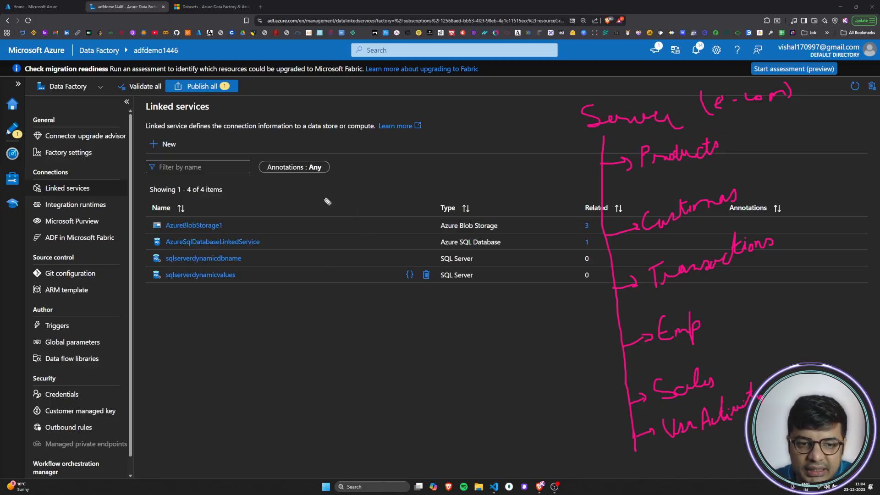
Step: Draw arrows from "LS1", "LS2" and "LS3" to the Products, Customers and Transactions branches, and clear all annotations
left_click_drag(307, 186, 320, 199)
mouse_move(324, 186)
left_mouse_down()
mouse_move(330, 197)
mouse_move(581, 159)
mouse_move(570, 169)
left_mouse_up()
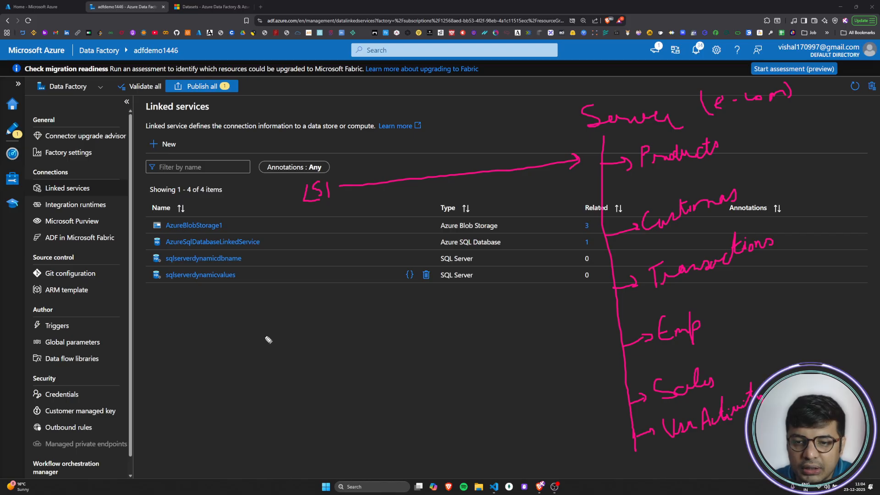
mouse_move(302, 239)
left_mouse_down()
mouse_move(300, 255)
mouse_move(581, 237)
mouse_move(568, 246)
left_mouse_up()
left_click_drag(316, 288, 312, 316)
left_click_drag(312, 316, 332, 315)
mouse_move(348, 293)
left_mouse_down()
mouse_move(347, 317)
mouse_move(386, 303)
mouse_move(378, 315)
left_mouse_up()
mouse_move(408, 292)
left_mouse_down()
mouse_move(601, 287)
mouse_move(586, 296)
left_mouse_up()
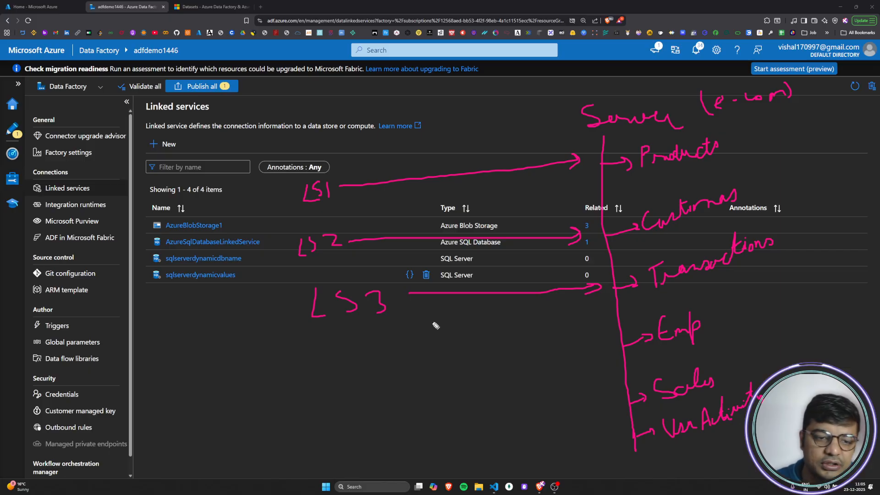
key("e")
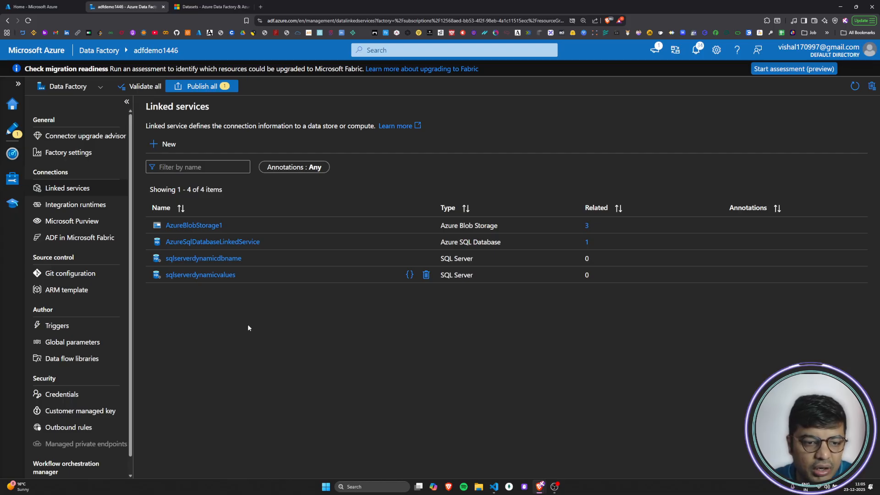
Step: Open the sqlserverdynamicvalues linked service and review its parameterized server name, database name, user name and password fields
left_click(210, 275)
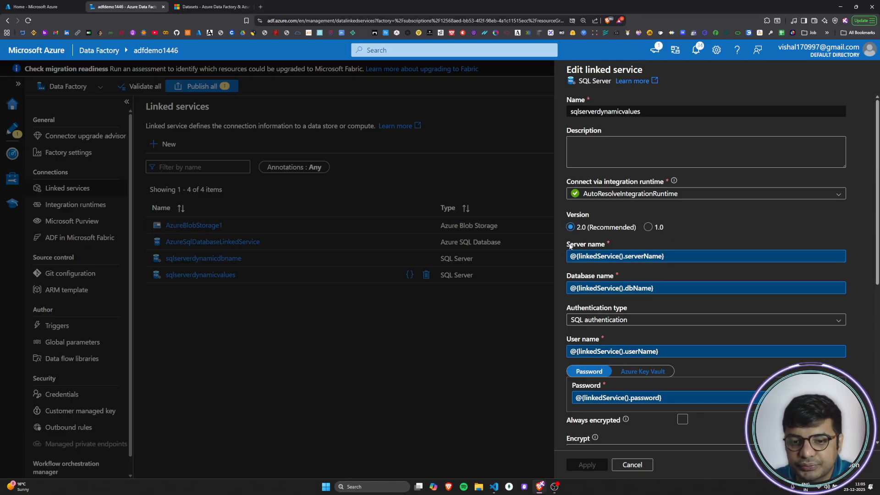
left_click_drag(568, 250, 606, 247)
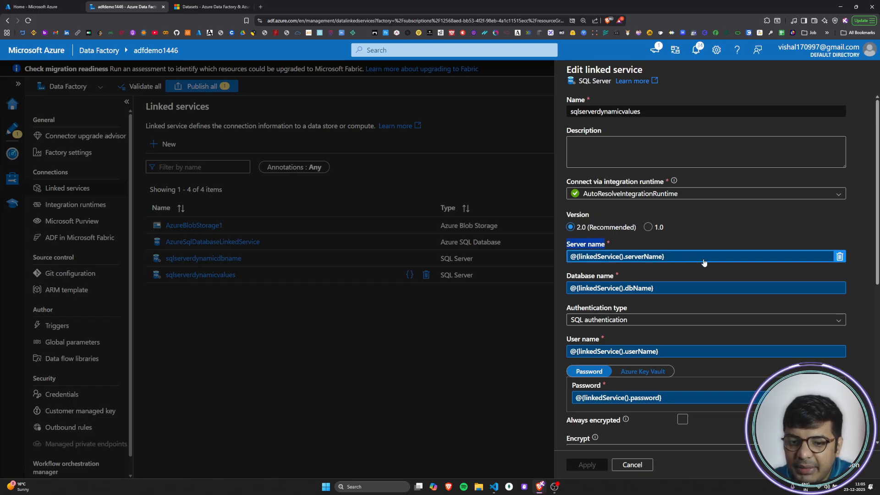
left_click_drag(568, 276, 591, 273)
scroll(605, 321, "down", 1)
left_click_drag(573, 319, 596, 318)
left_click(596, 319)
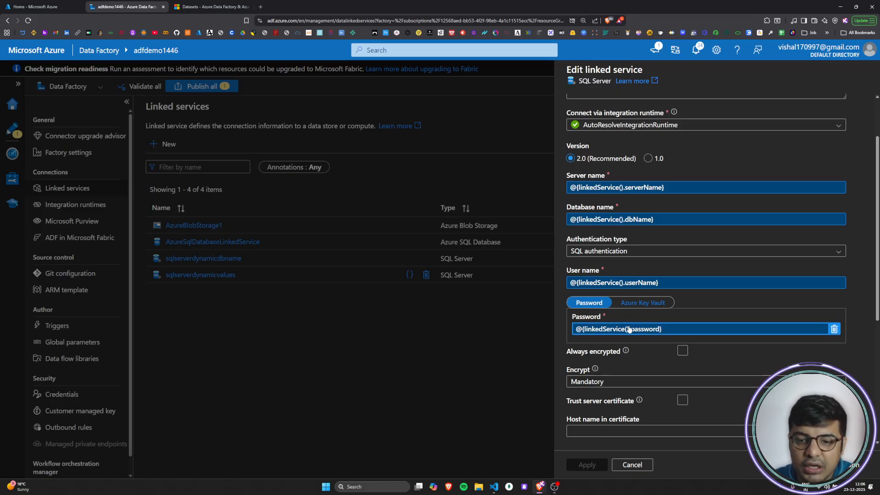
Step: View the Azure Key Vault option for the linked service's password, switch back to Password, and close the editor discarding changes
left_click(639, 305)
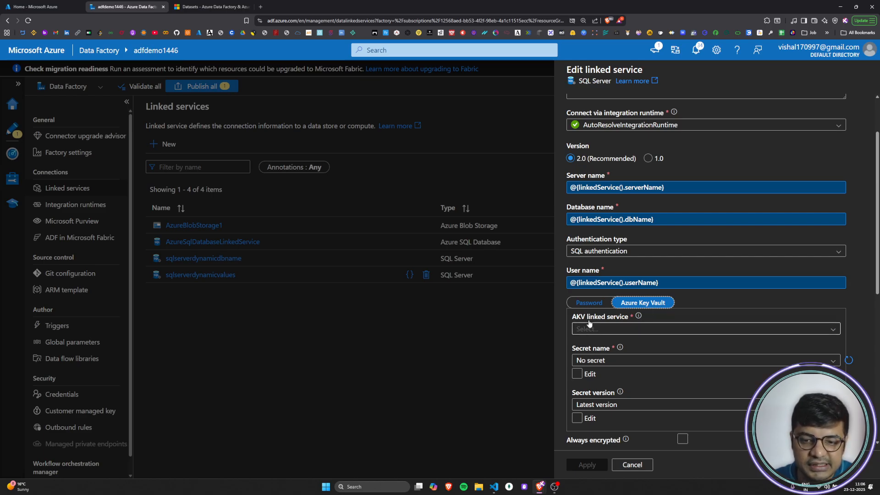
left_click(589, 303)
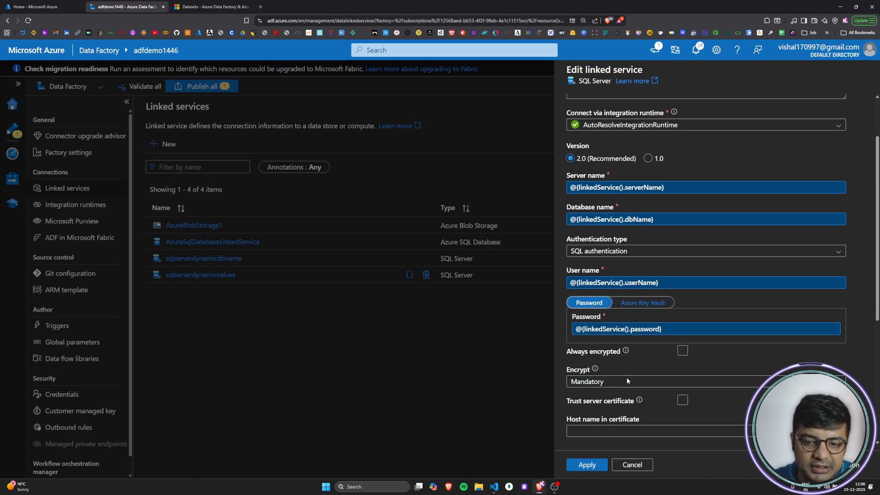
scroll(624, 388, "up", 2)
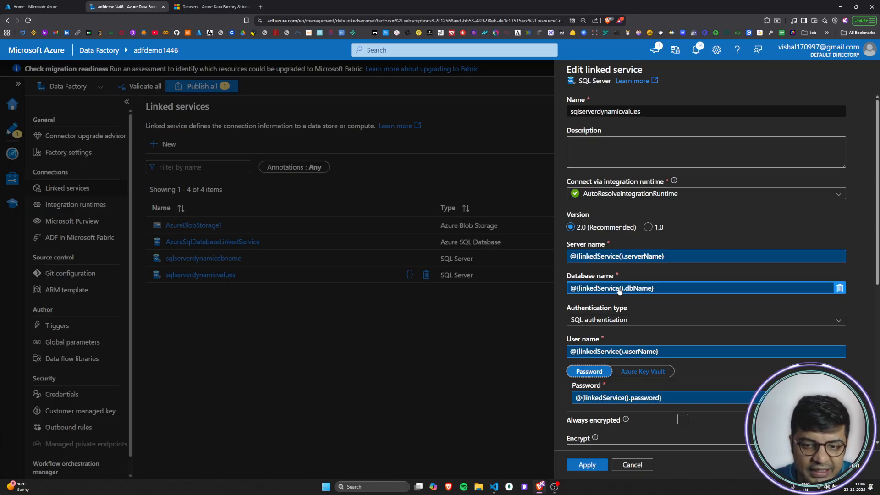
left_click(632, 465)
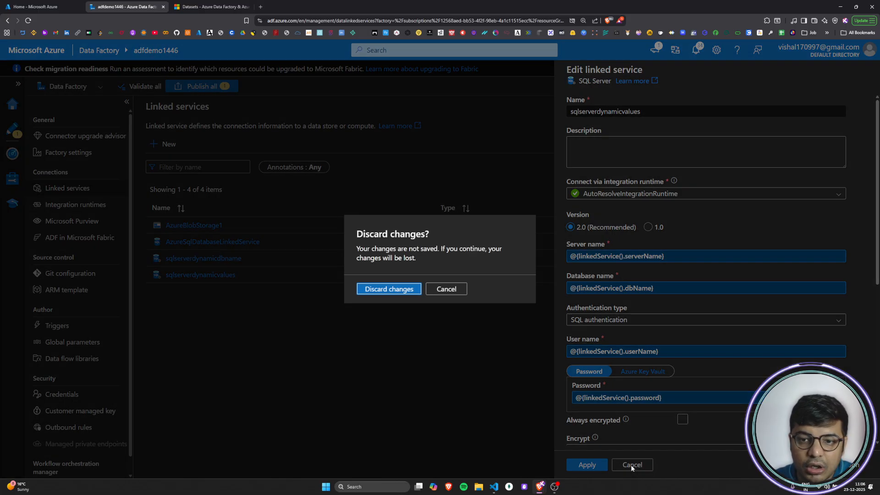
left_click(405, 291)
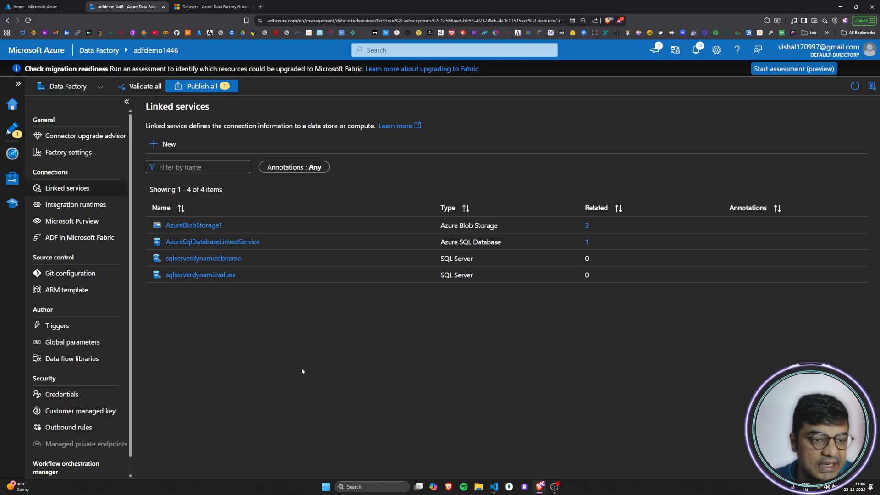
Step: Go to the factory's authoring area and expand the list of datasets
left_click(10, 136)
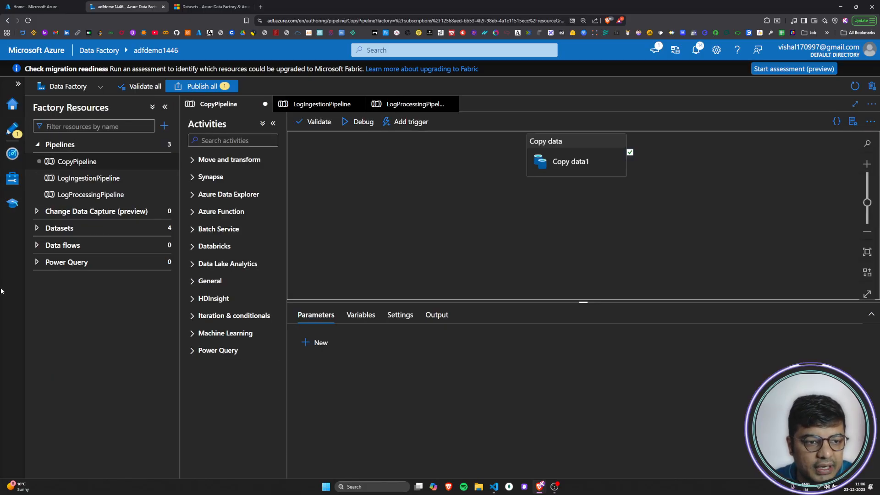
left_click(38, 228)
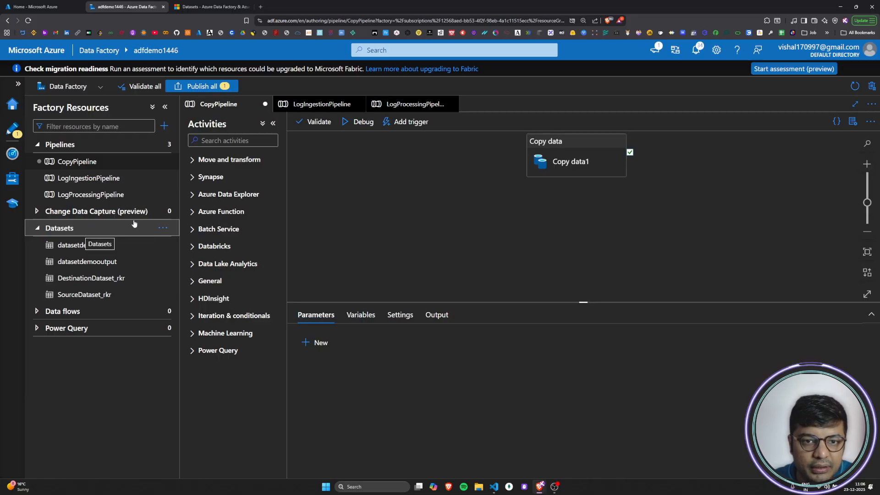
Step: Switch to the Microsoft Learn datasets article and examine its diagram relating pipeline, activity, dataset and linked service
left_click(193, 4)
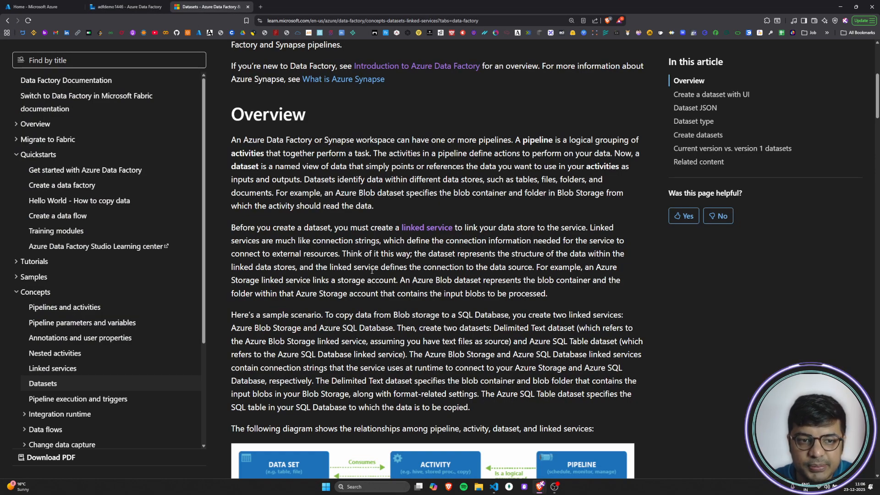
scroll(377, 267, "up", 2)
scroll(351, 295, "down", 3)
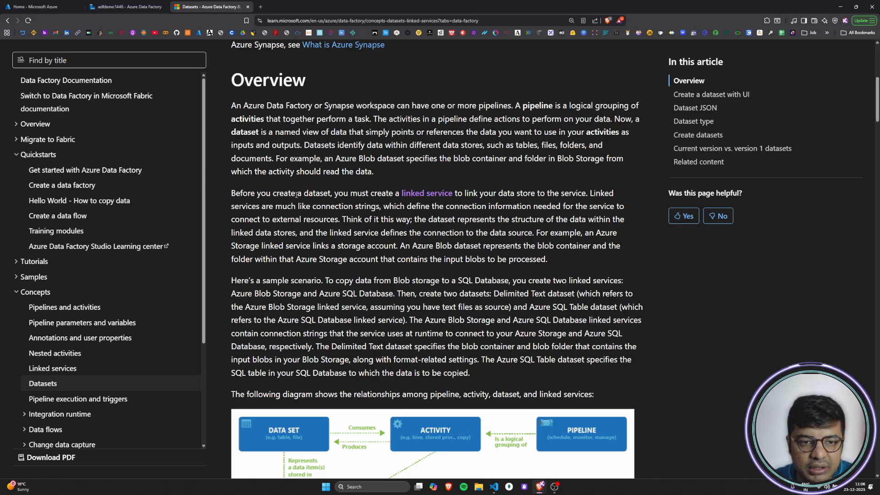
scroll(303, 193, "down", 6)
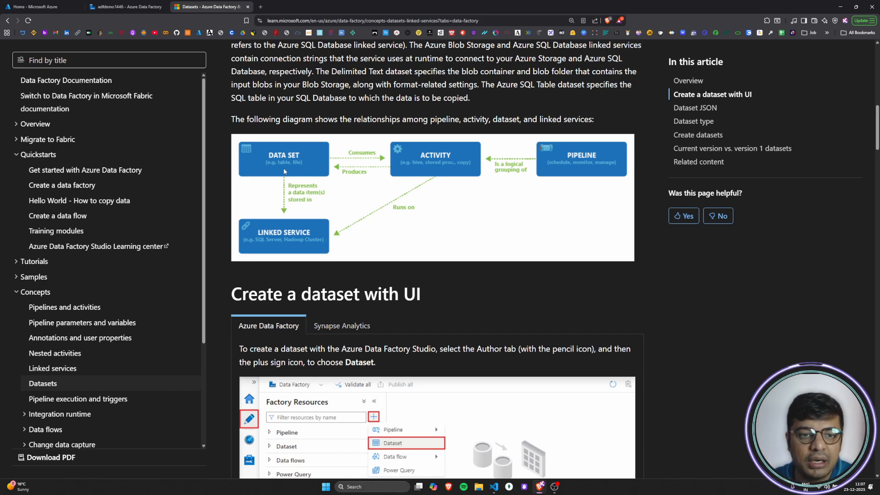
scroll(284, 172, "up", 5)
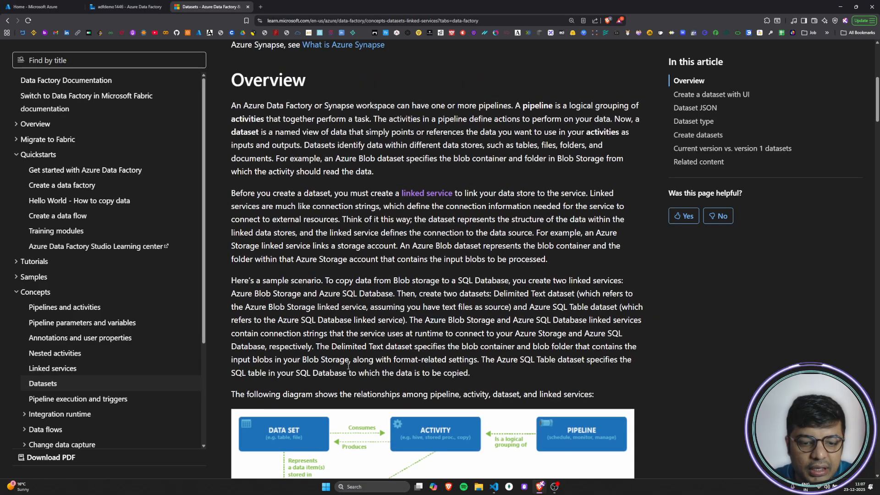
scroll(347, 363, "down", 2)
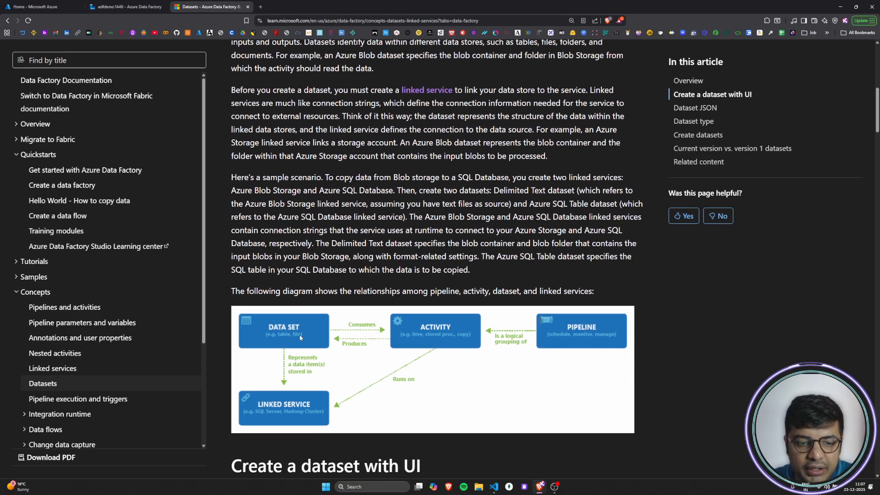
scroll(295, 206, "up", 3)
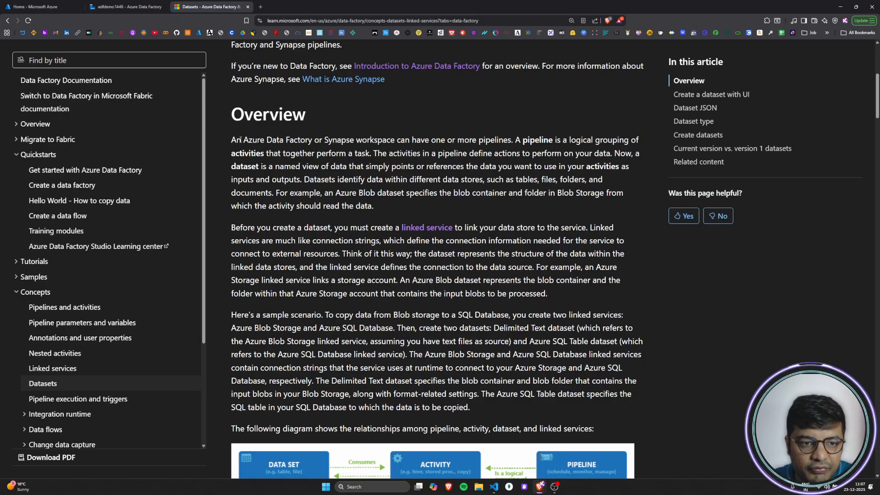
Step: Read the article's first Overview paragraph on pipelines, activities and datasets, and return to the adfdemo1446 data factory
left_click_drag(232, 142, 375, 206)
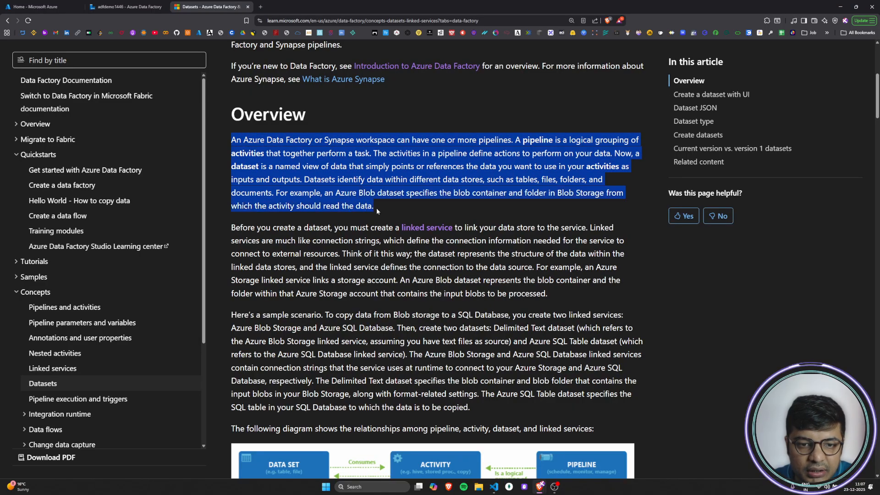
left_click(261, 147)
left_click_drag(236, 139, 641, 145)
left_click_drag(239, 153, 631, 171)
left_click_drag(232, 183, 304, 187)
left_click(304, 187)
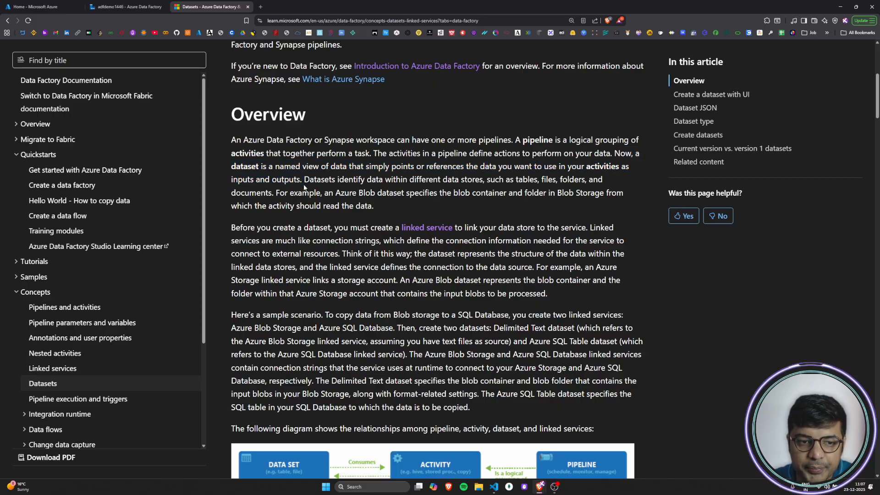
left_click(145, 6)
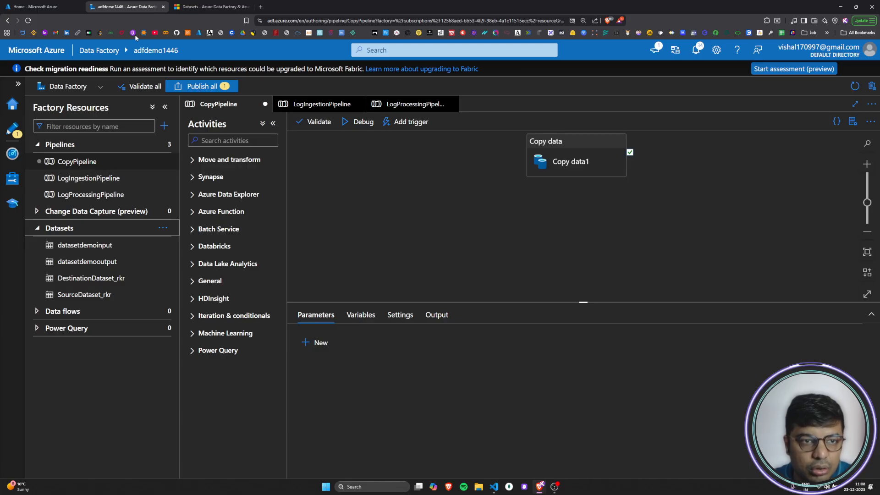
Step: Switch to the Microsoft Learn datasets article and read the Overview definition of a dataset as a named view of data
left_click(186, 5)
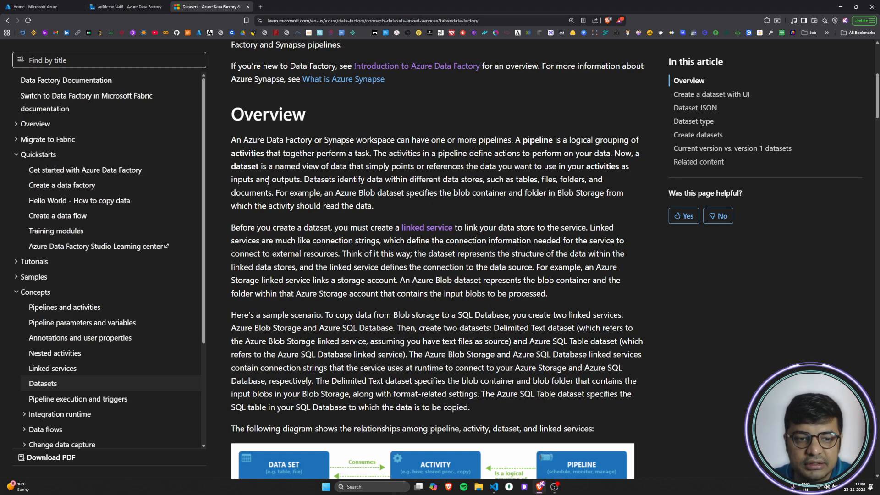
double_click(234, 167)
left_click(257, 167)
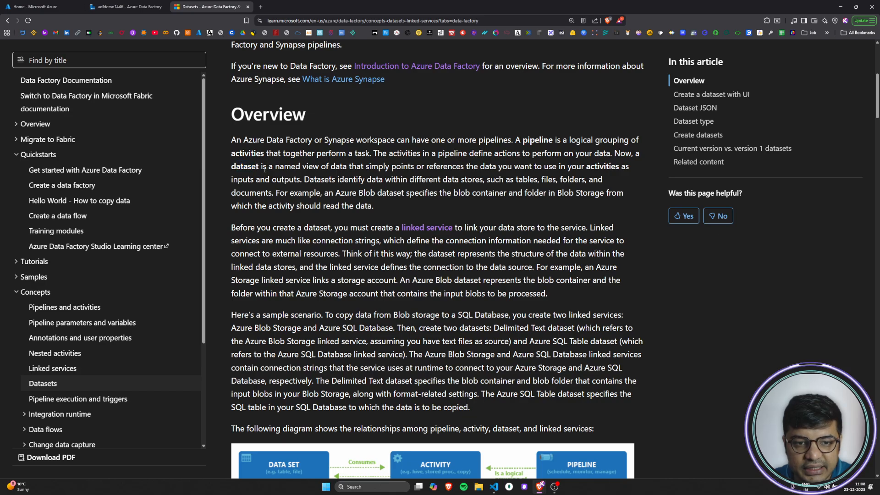
left_click_drag(371, 169, 414, 169)
left_click(415, 169)
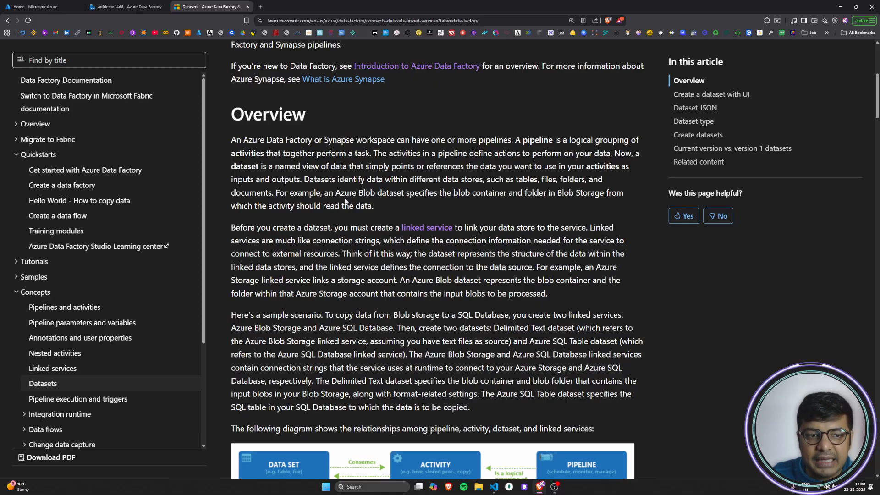
double_click(232, 168)
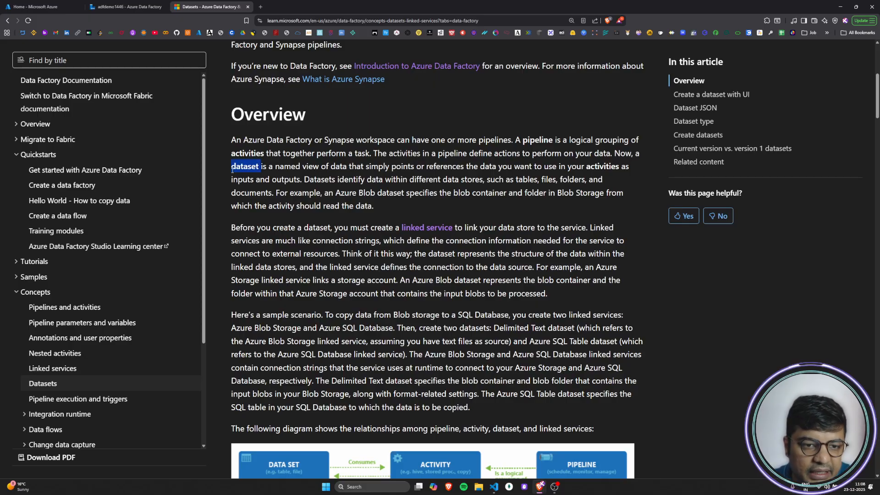
Step: Return to the adfdemo1446 data factory, start a new dataset and look through the available data stores
left_click(123, 6)
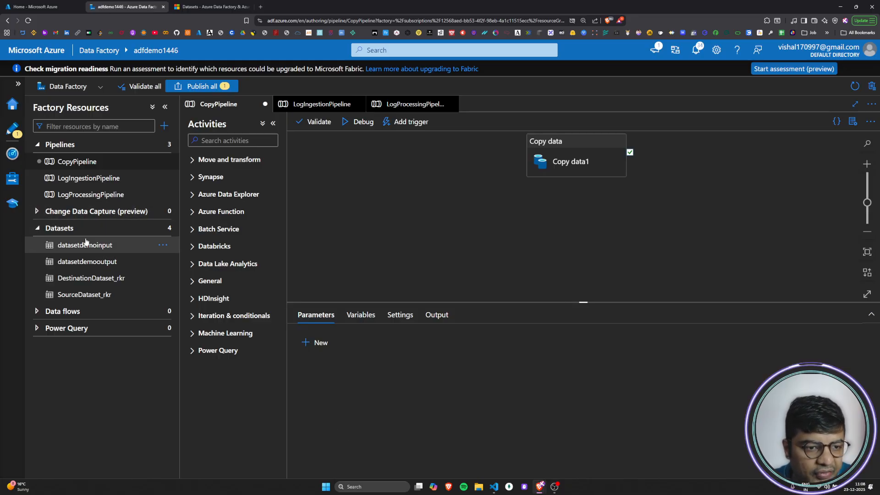
left_click(161, 227)
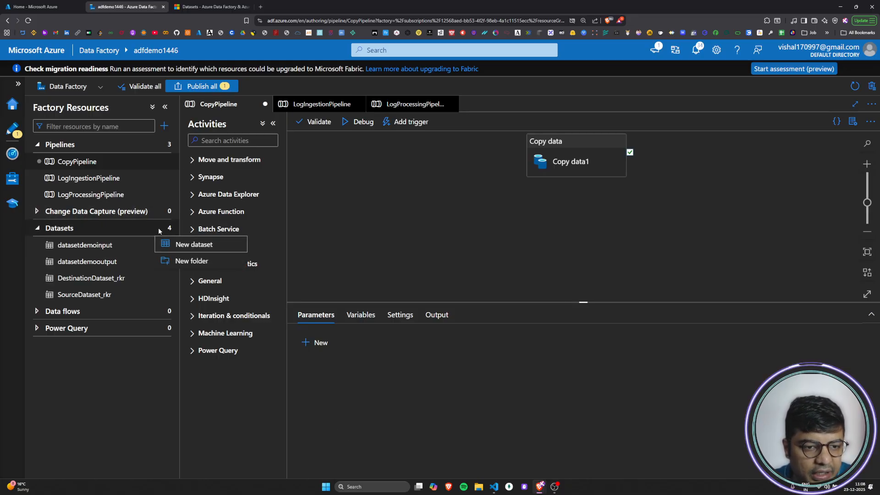
left_click(204, 248)
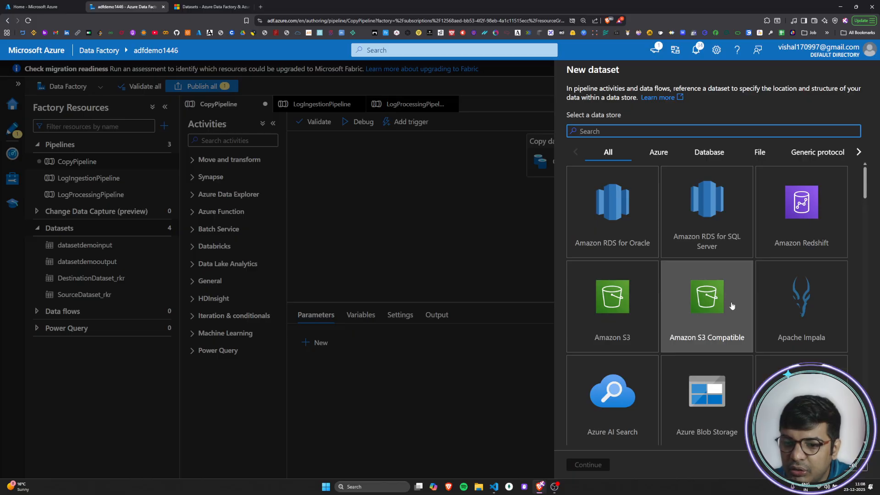
scroll(732, 306, "down", 10)
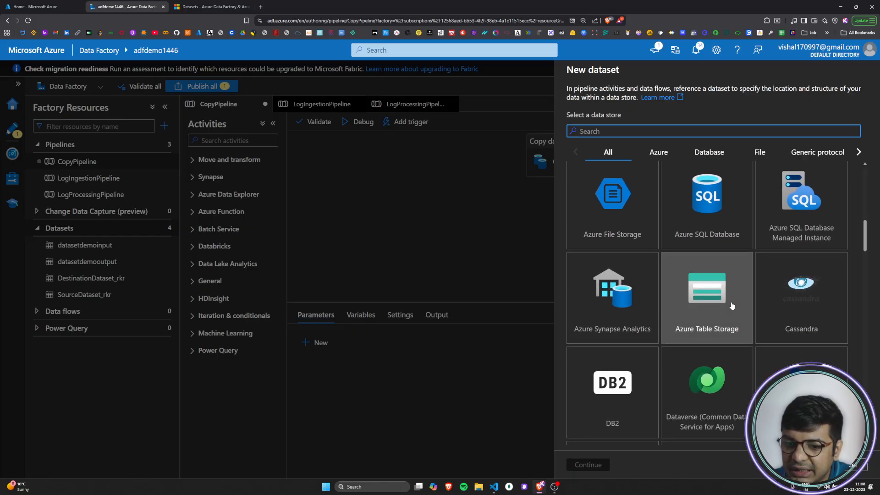
scroll(732, 306, "down", 4)
scroll(732, 305, "up", 14)
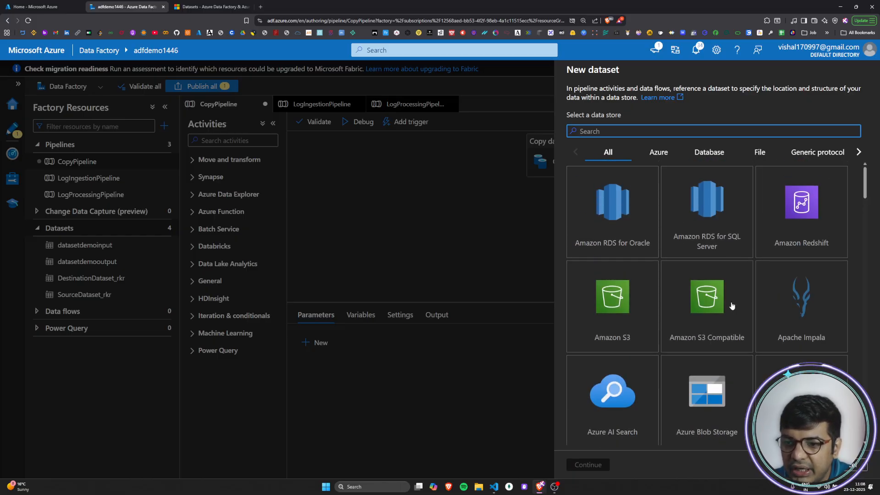
Step: Choose SQL Server from the Database data stores and continue to the dataset's properties
left_click(711, 155)
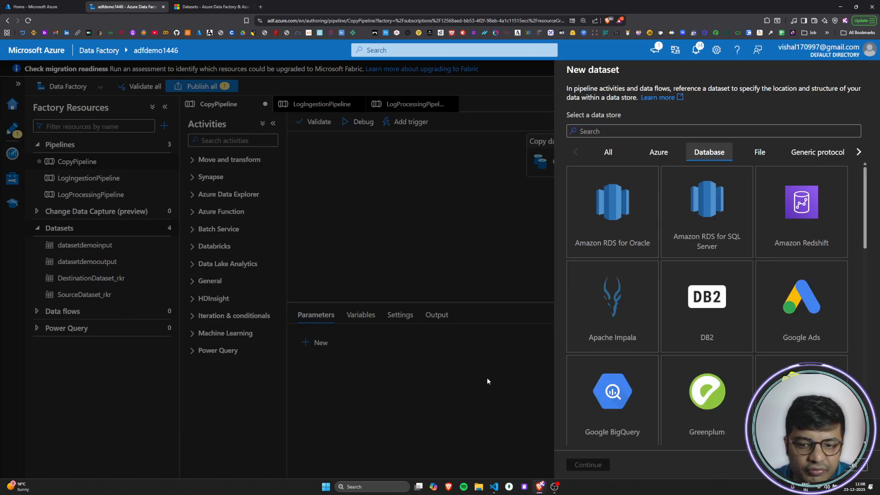
scroll(671, 301, "down", 13)
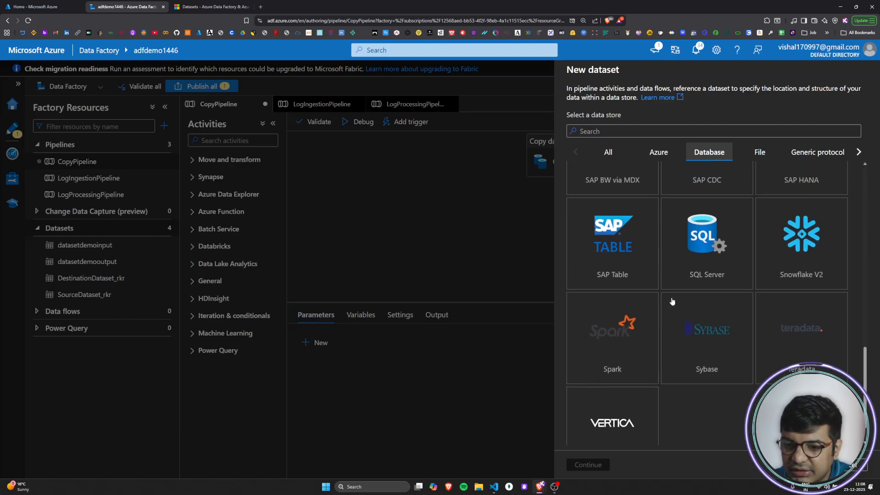
scroll(672, 301, "up", 1)
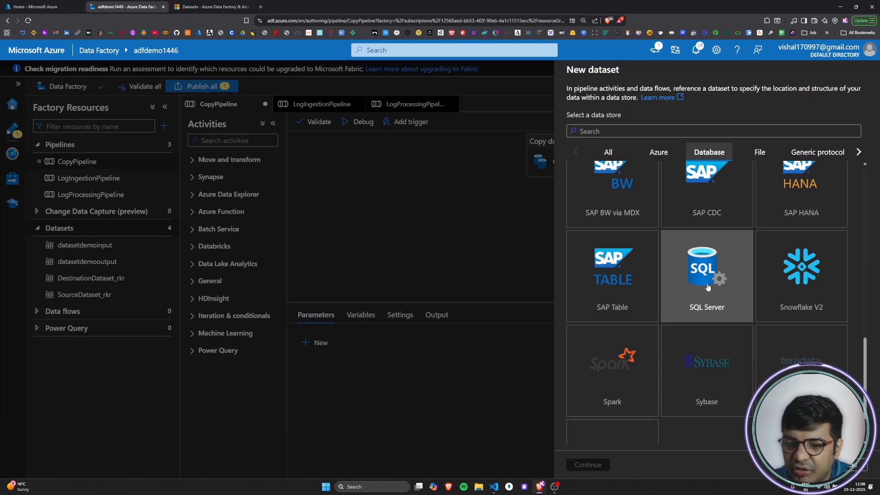
left_click(707, 287)
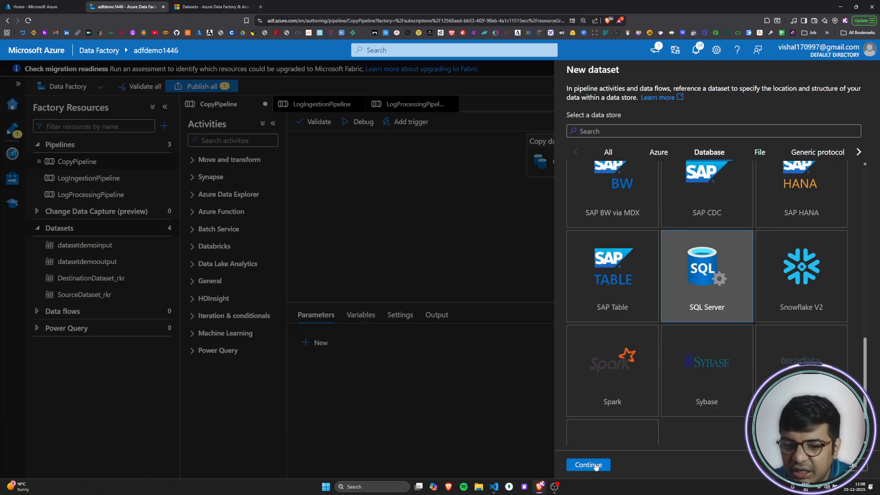
left_click(591, 465)
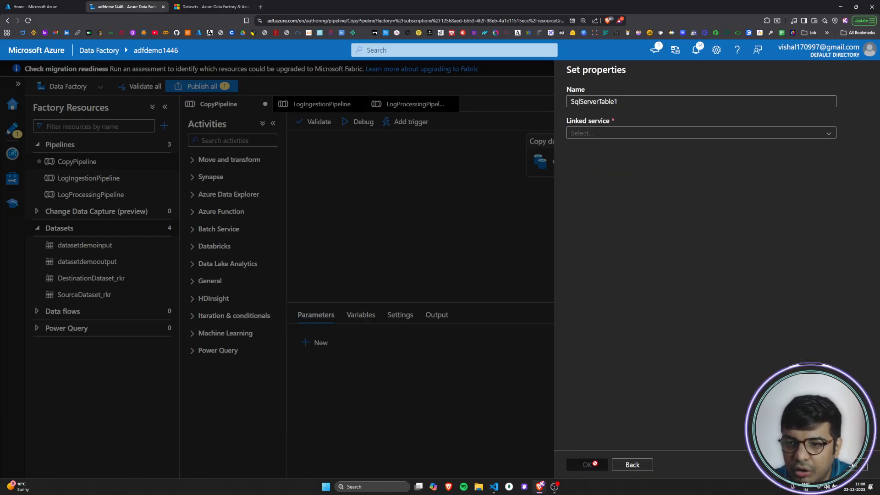
Step: Name the new SQL Server dataset DynamicTableName
double_click(641, 102)
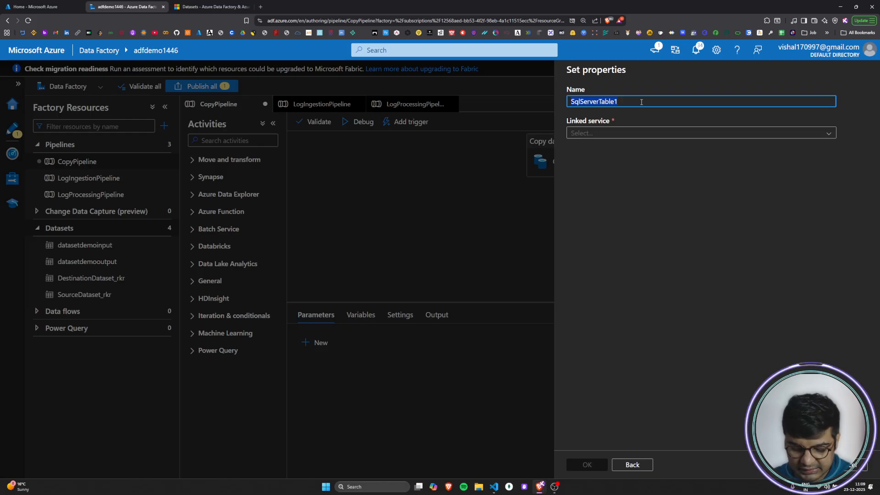
key("BackSpace")
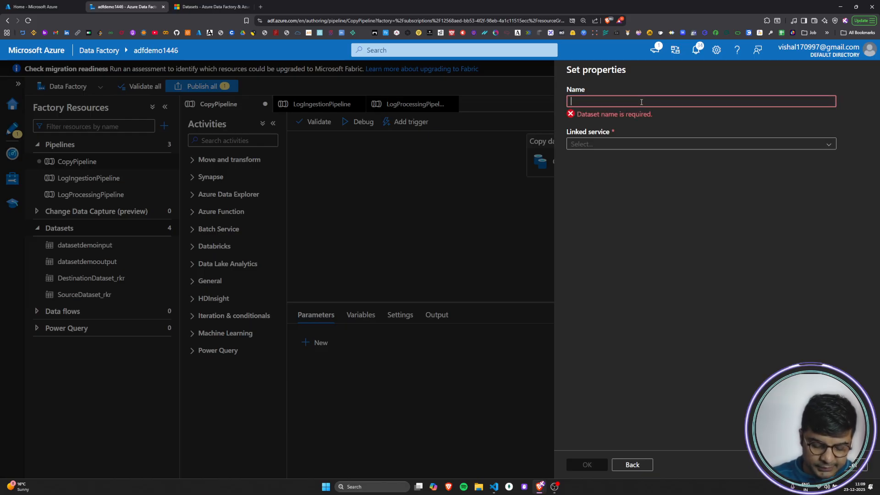
type("Dynamic")
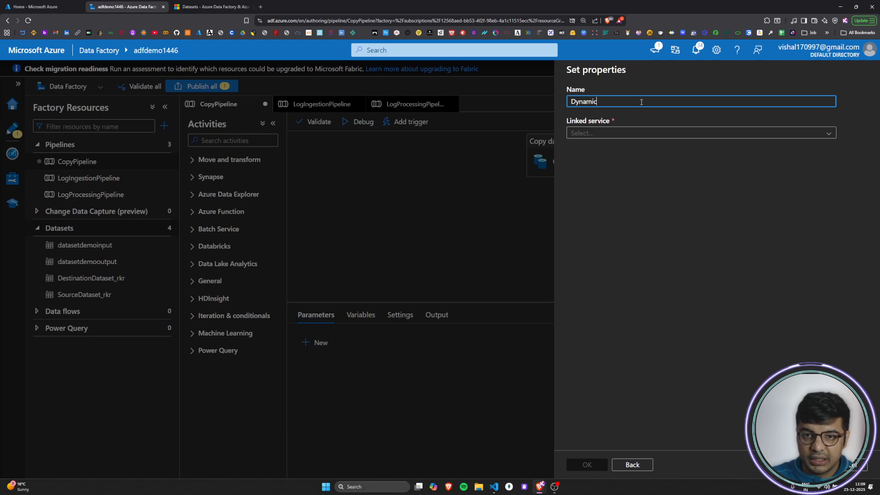
type("t")
key("BackSpace")
type("TableNAme")
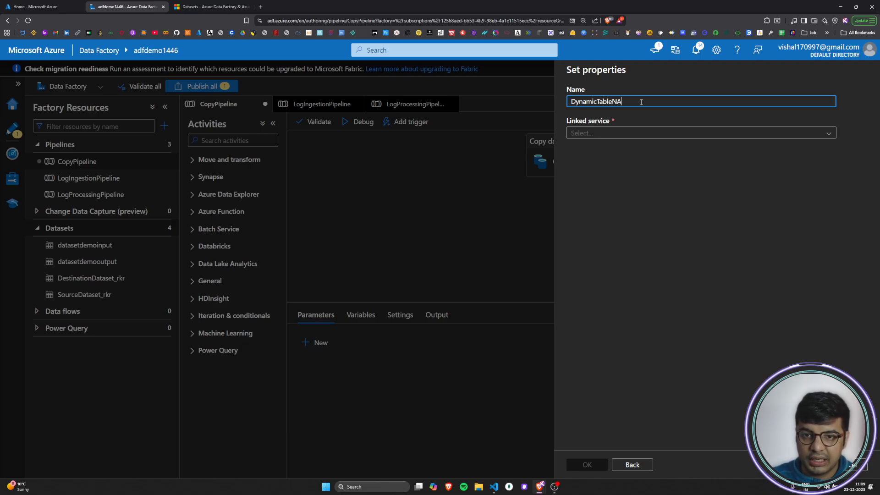
key("BackSpace")
key("BackSpace")
key("BackSpace")
type("ame")
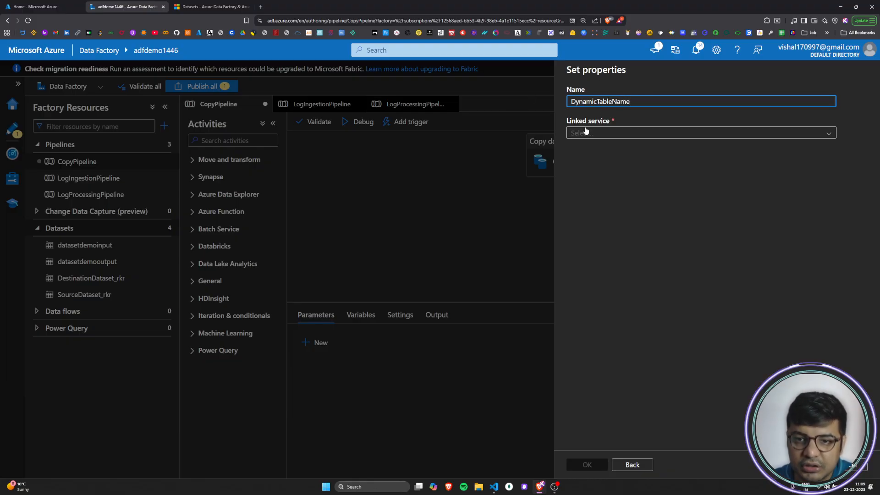
Step: Set the dataset's linked service to sqlserverdynamicvalues and check its list of table names
left_click(724, 137)
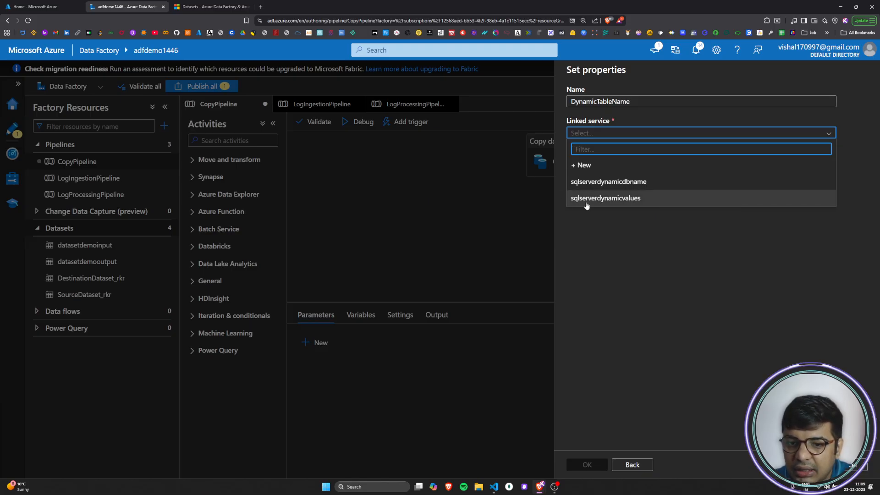
left_click(632, 201)
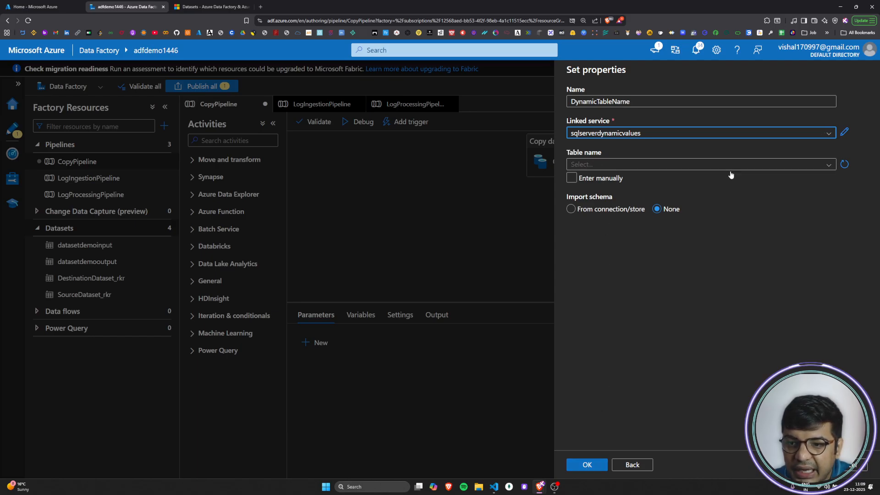
left_click(800, 166)
left_click(802, 236)
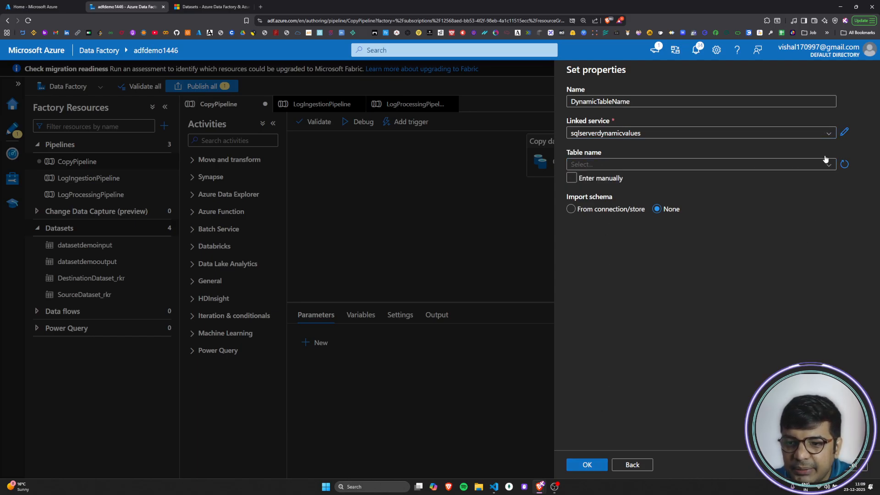
left_click(828, 168)
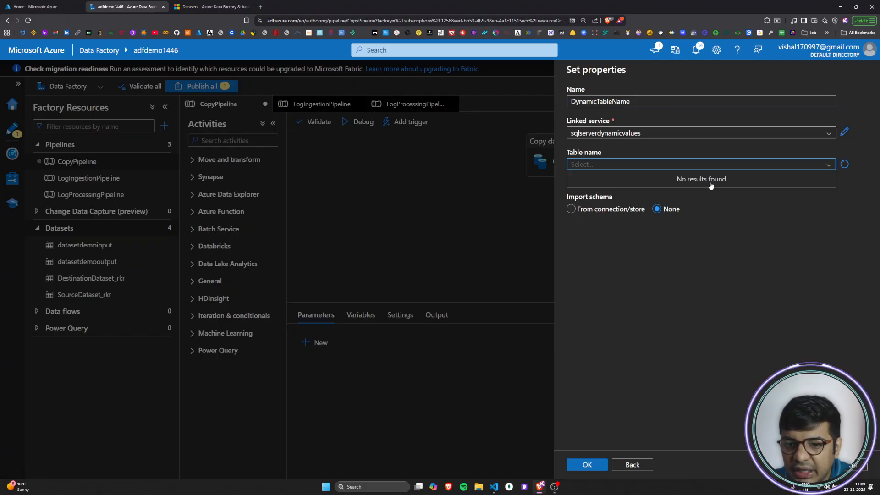
left_click(832, 316)
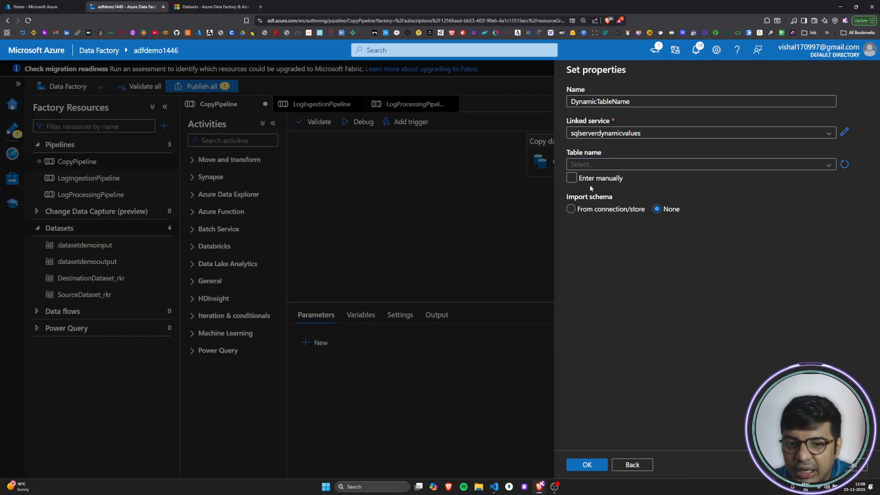
Step: Enter the table name manually with schema sales and table soft_toys, and confirm the dataset properties
left_click(576, 180)
left_click(588, 166)
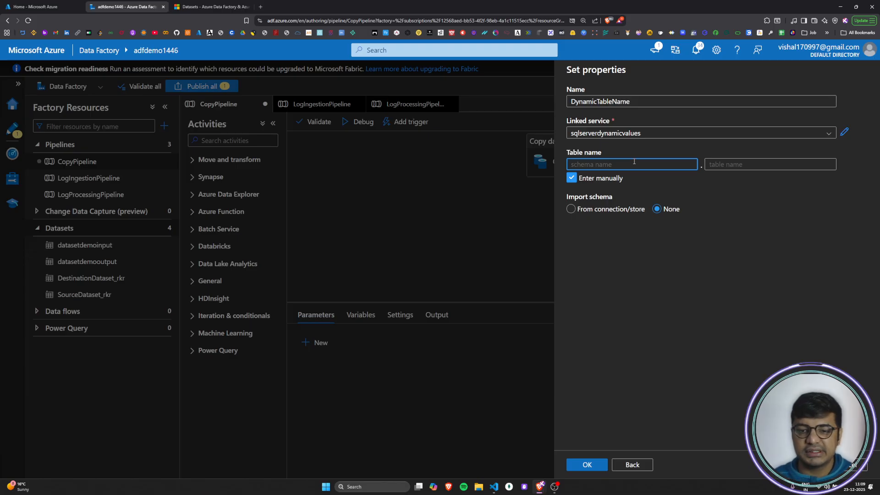
type("sales")
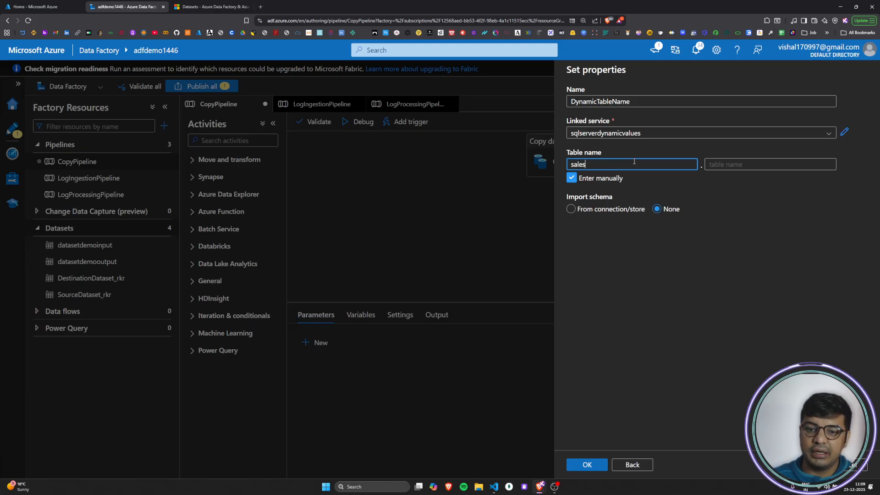
left_click(731, 164)
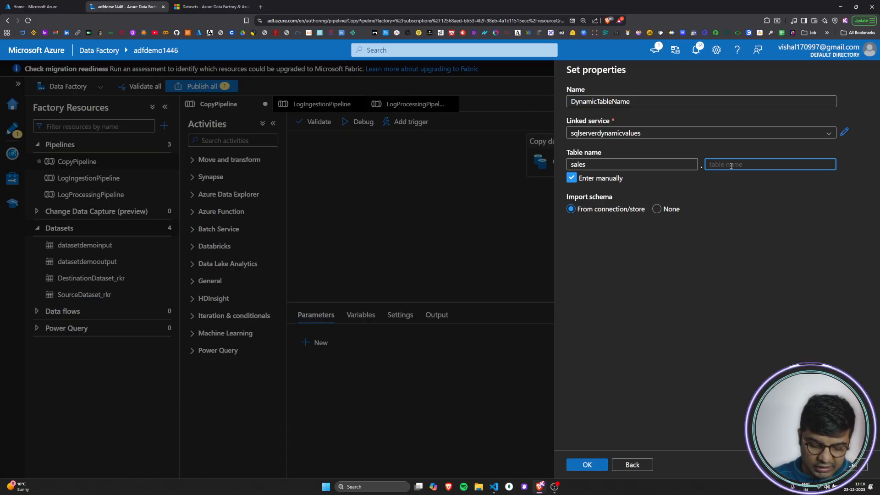
type("sof")
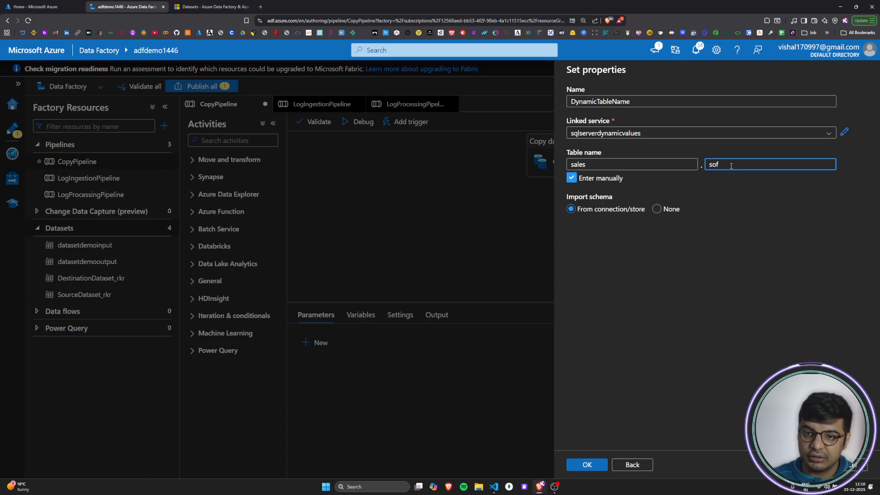
type("t_toys")
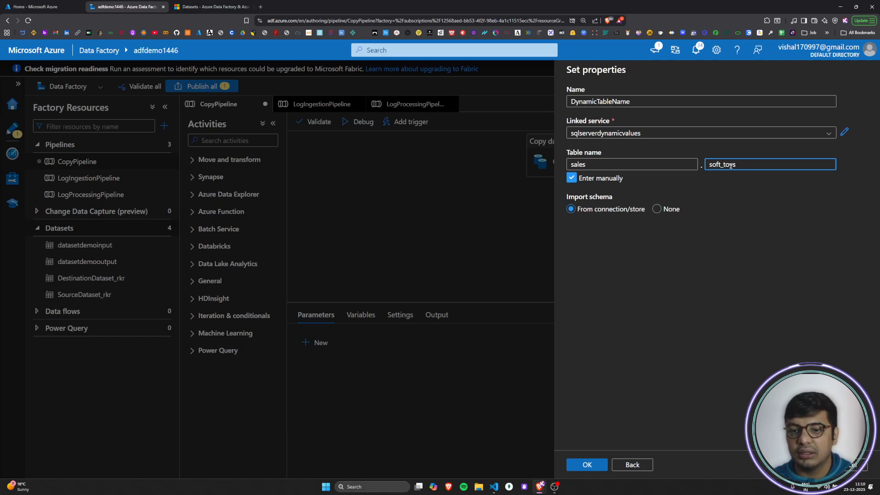
double_click(598, 164)
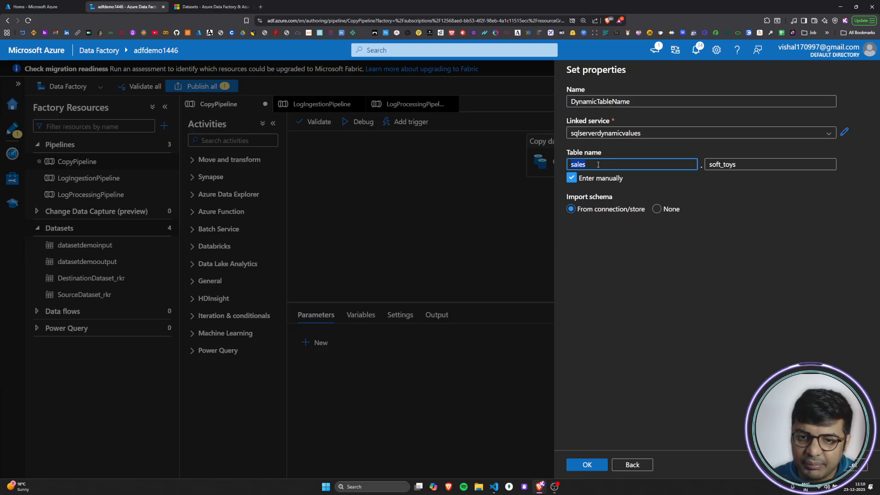
left_click(615, 166)
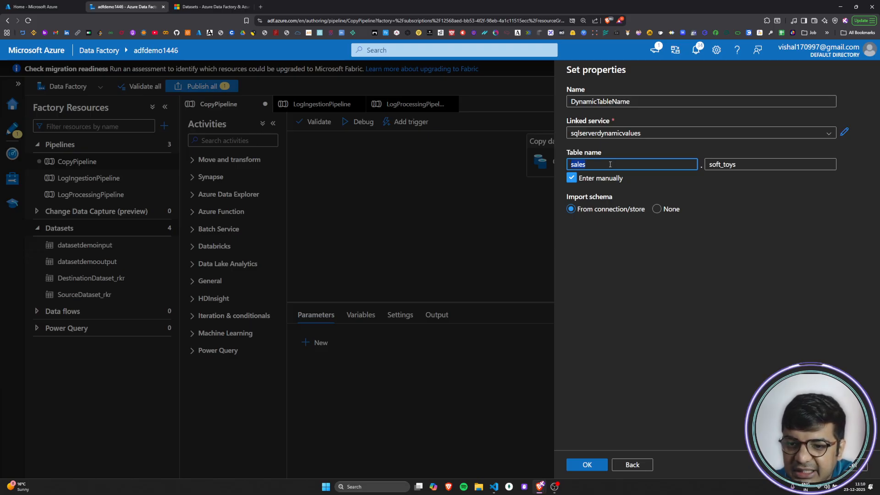
left_click(756, 167)
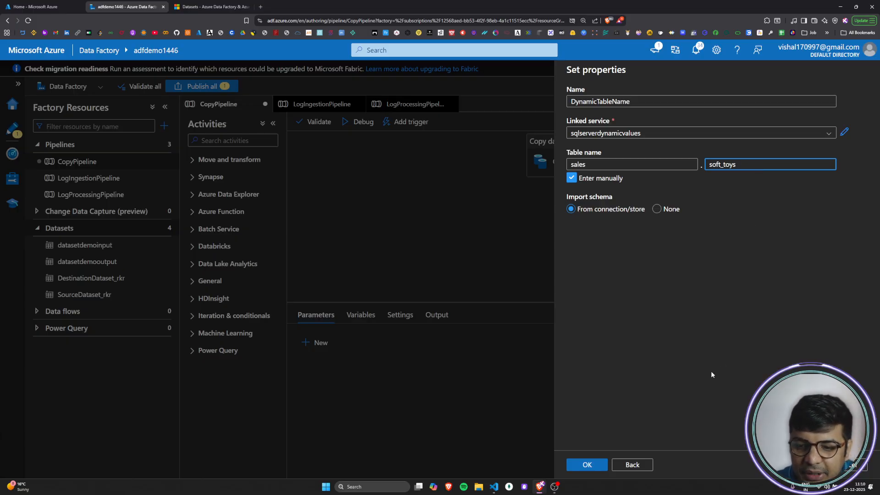
left_click(576, 465)
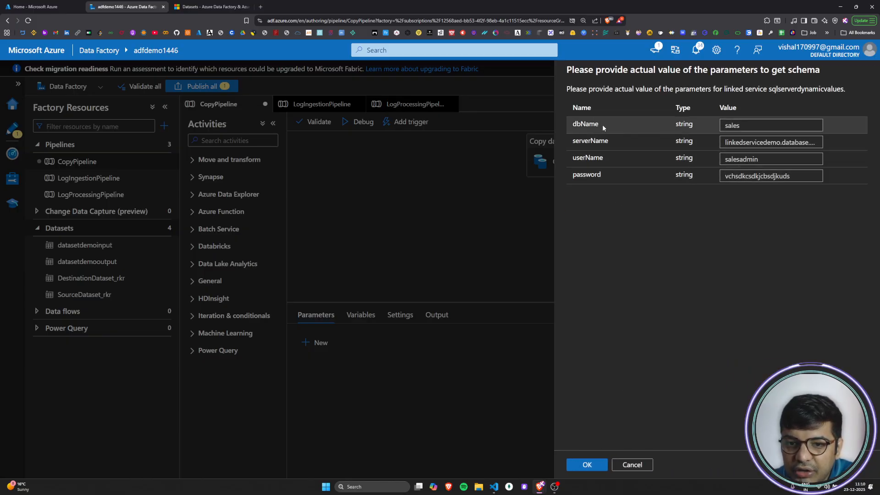
Step: Examine the request for actual sqlserverdynamicvalues parameter values needed to get the schema, including the dbName parameter
left_click_drag(571, 69, 822, 71)
left_click(751, 90)
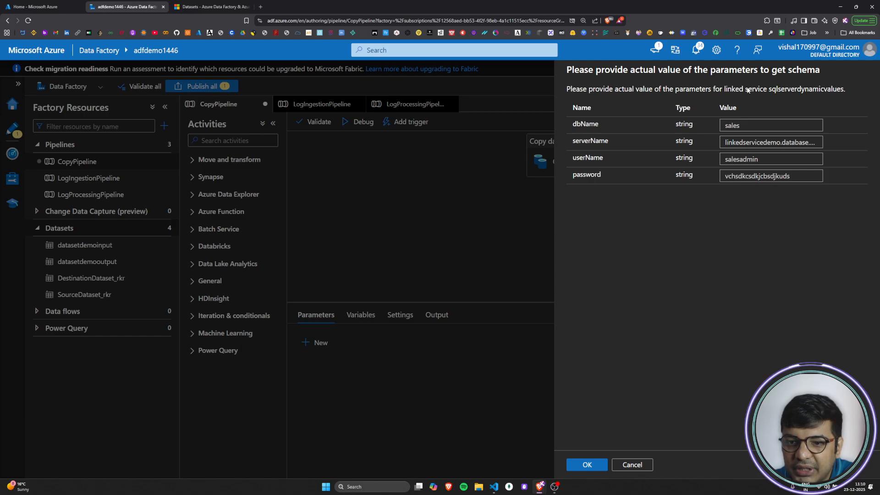
left_click(756, 126)
left_click(606, 123)
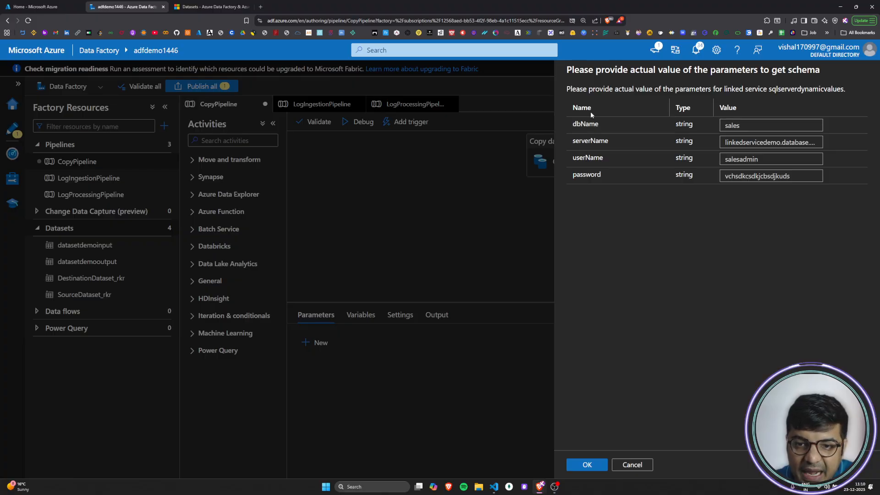
Step: Try to import the schema with the supplied linked service parameter values, and discard the new dataset
left_click(588, 465)
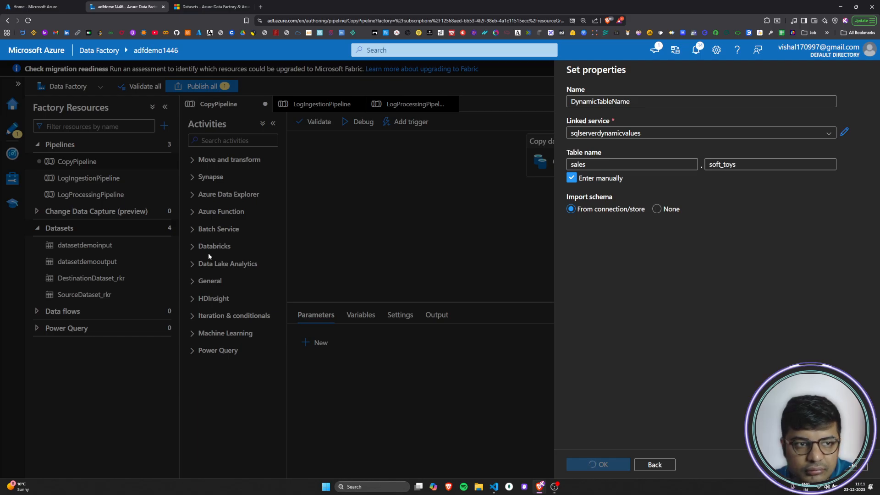
right_click(48, 9)
left_click(655, 237)
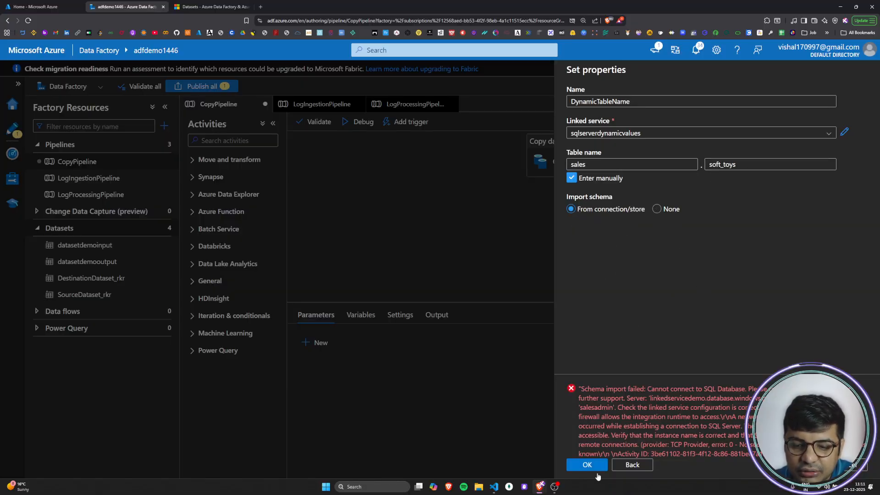
left_click(639, 465)
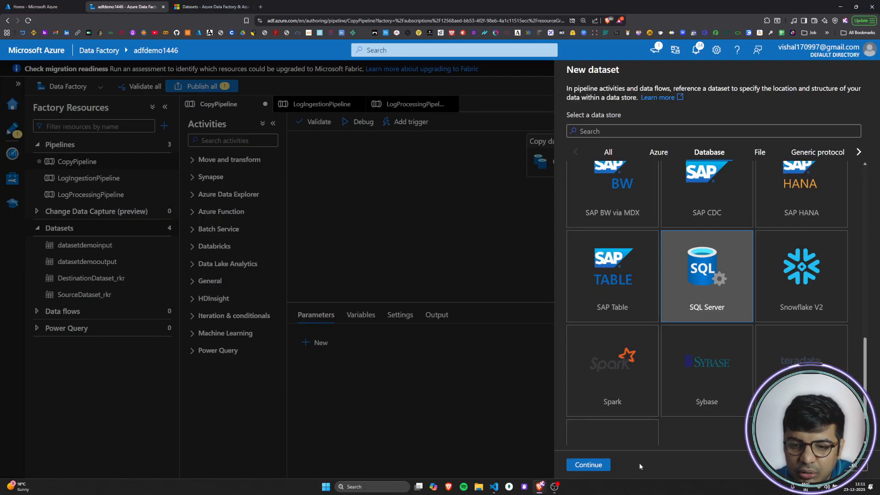
left_click(852, 469)
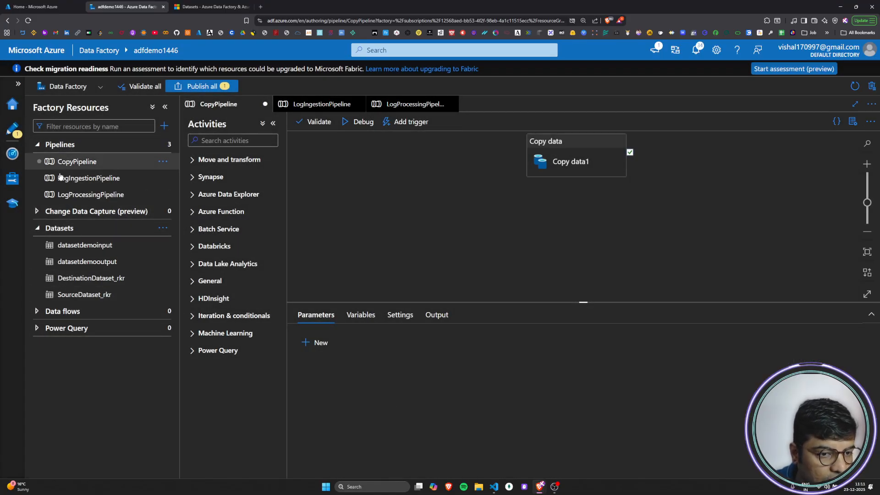
Step: Review the parameters defined on the sqlserverdynamicvalues linked service, and close it without changes
left_click(12, 178)
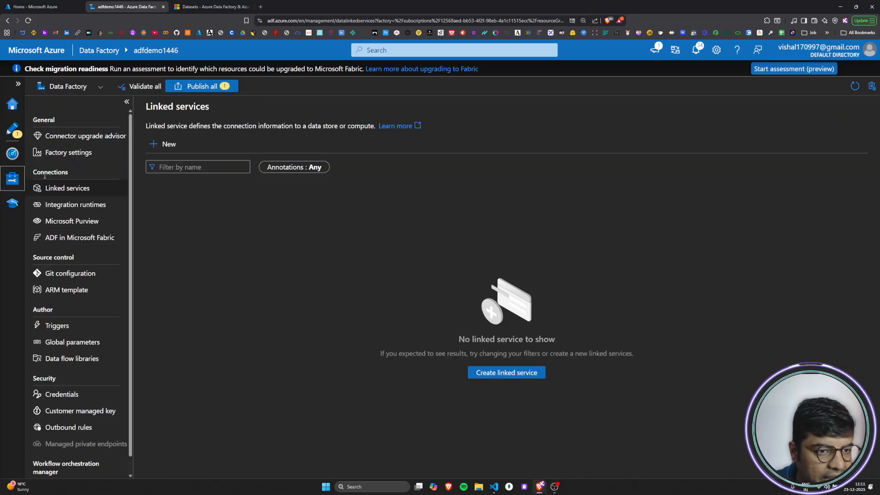
left_click(210, 276)
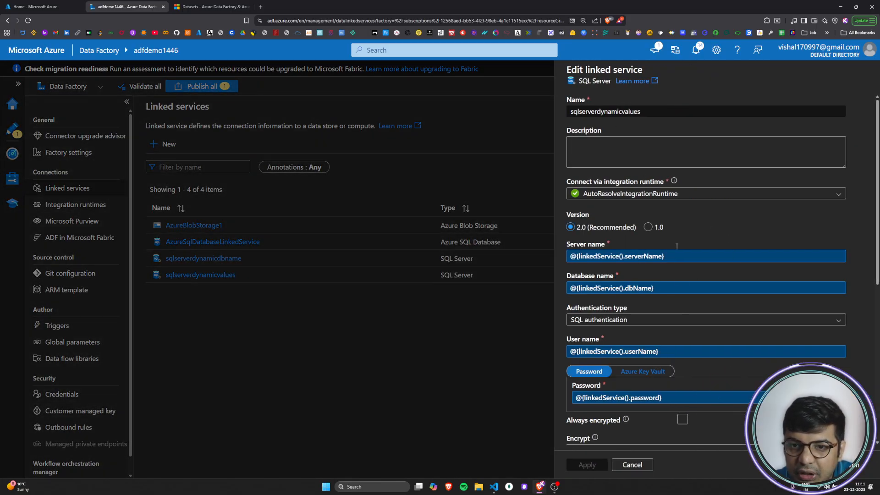
scroll(675, 244, "down", 6)
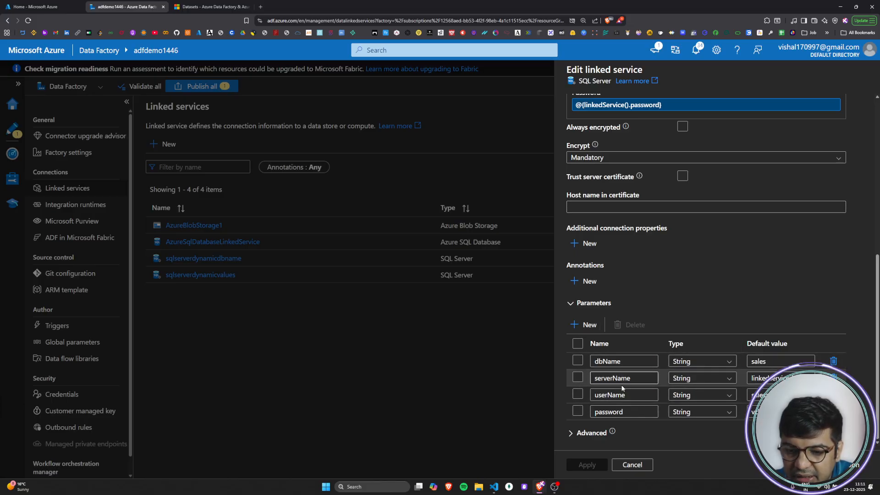
left_click(631, 464)
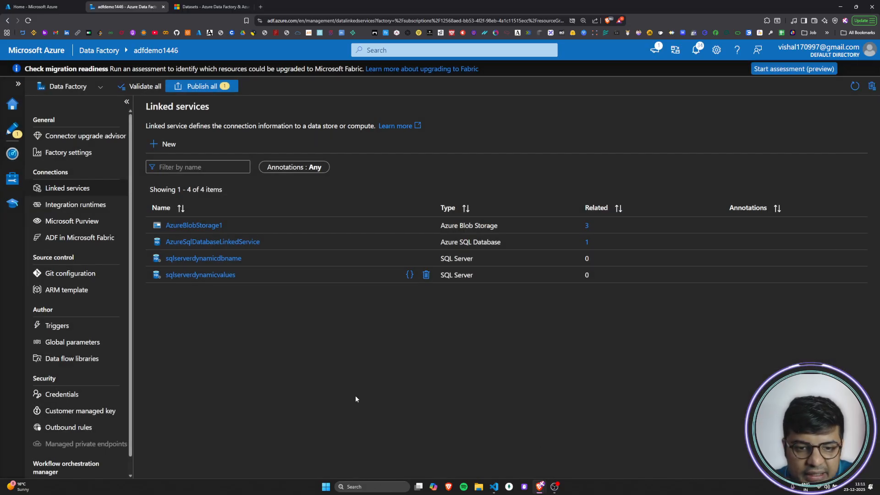
Step: Check which source and sink datasets the Copy data1 activity in CopyPipeline uses
left_click(12, 129)
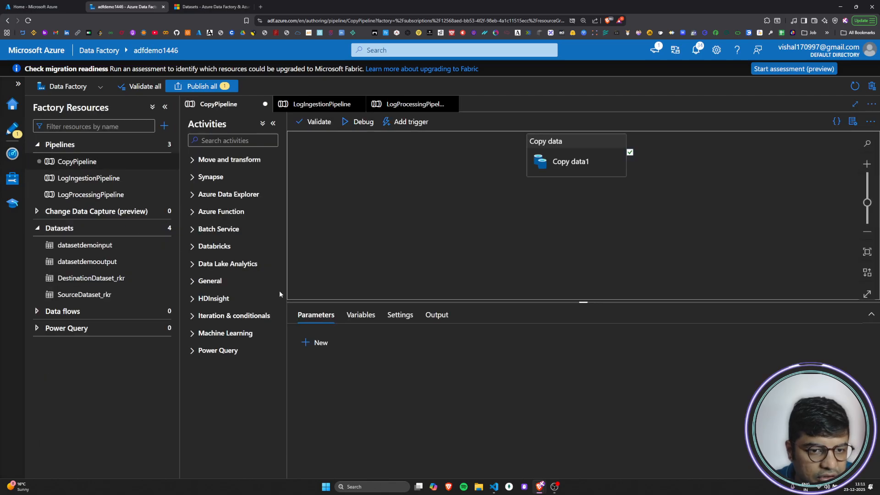
left_click(582, 166)
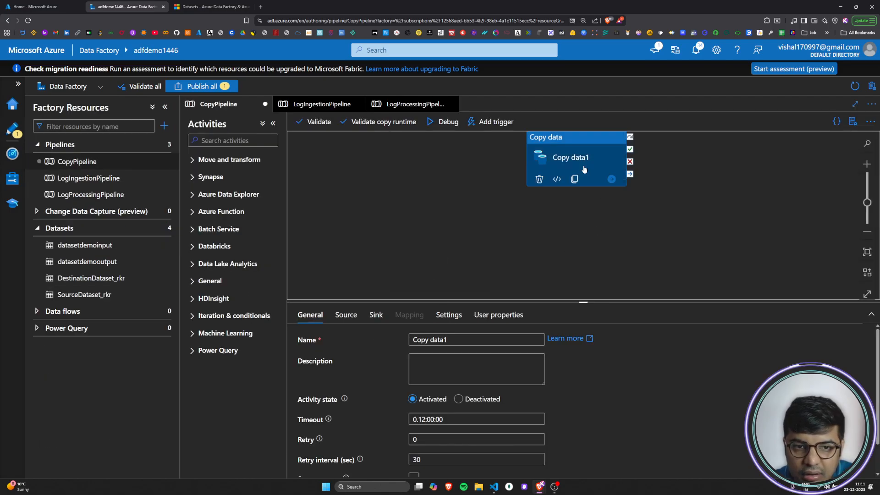
left_click(351, 318)
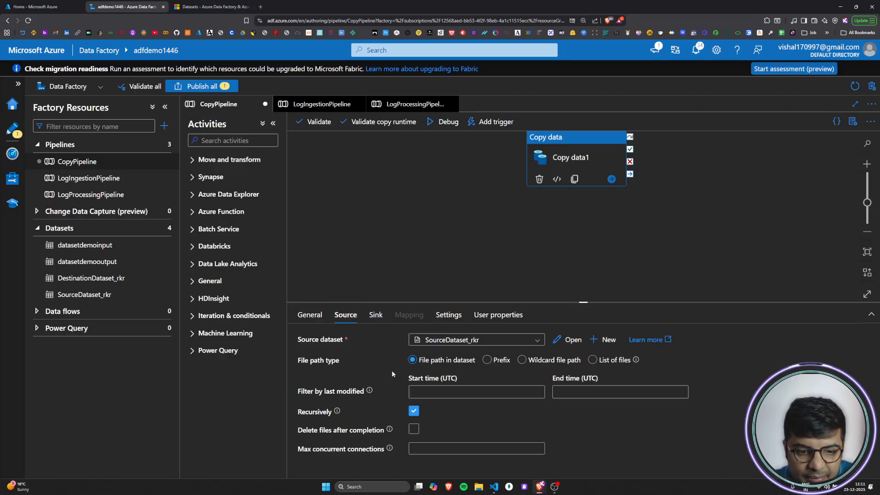
left_click(375, 315)
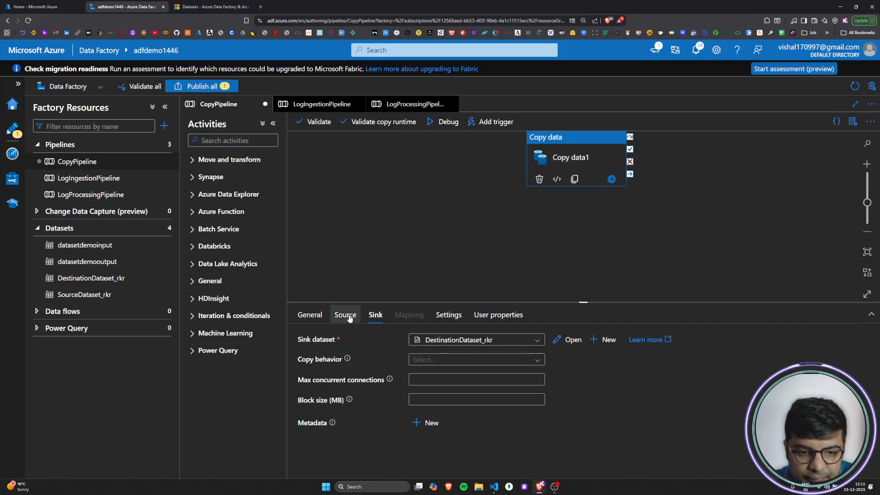
left_click(349, 318)
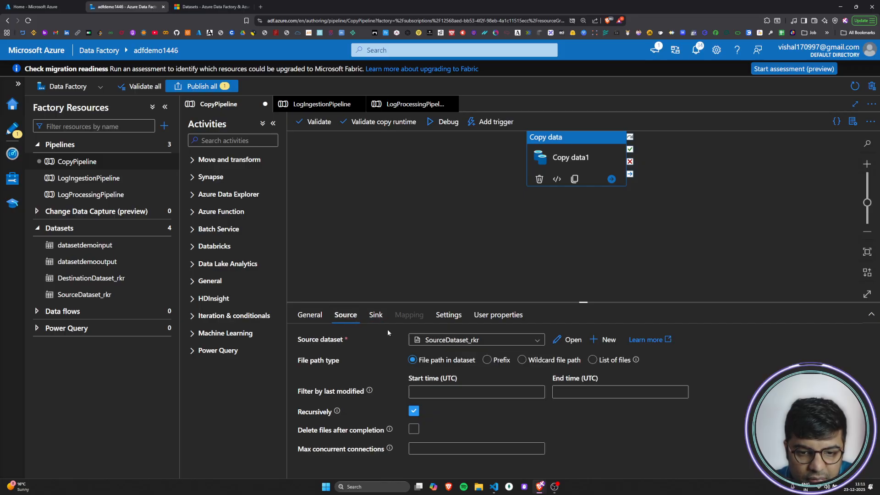
left_click(416, 264)
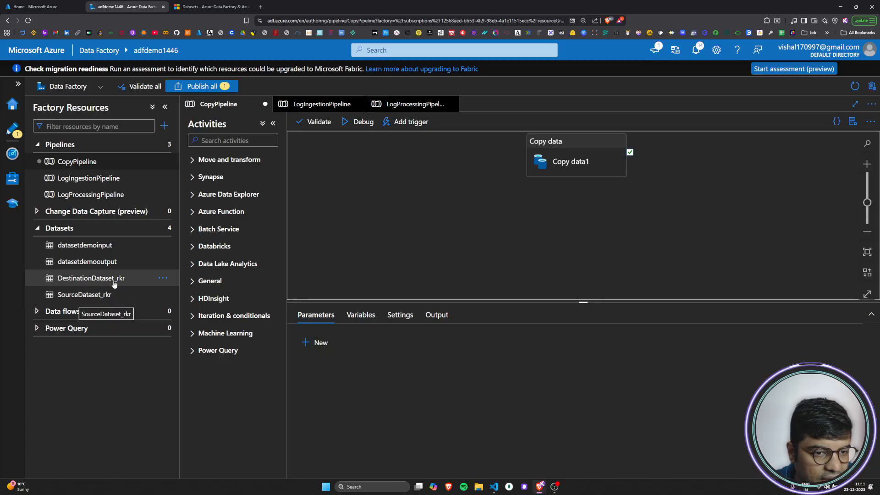
Step: Open the SourceDataset_rkr dataset and inspect the container, directory and file name of its file path
left_click(66, 293)
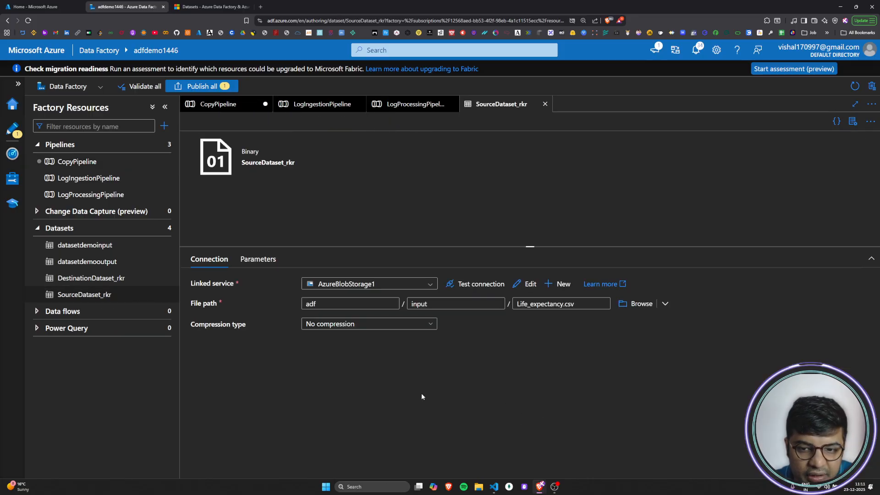
left_click(348, 303)
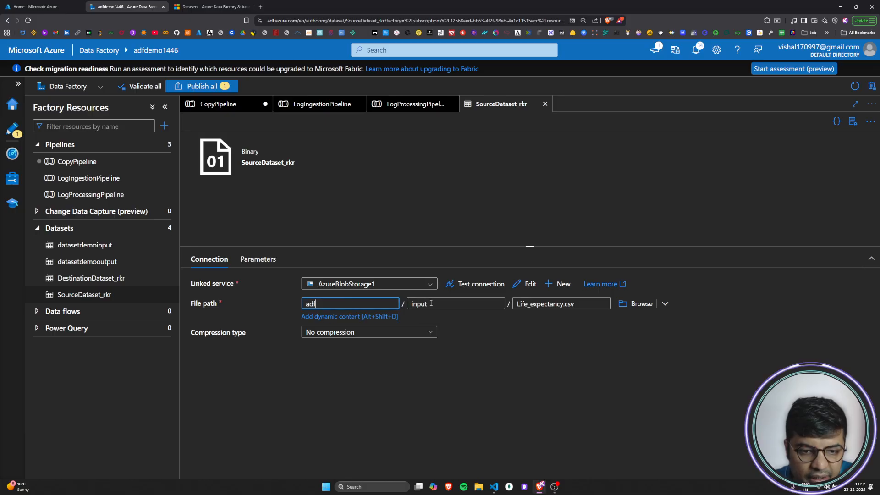
left_click(446, 302)
left_click(568, 304)
left_click(534, 401)
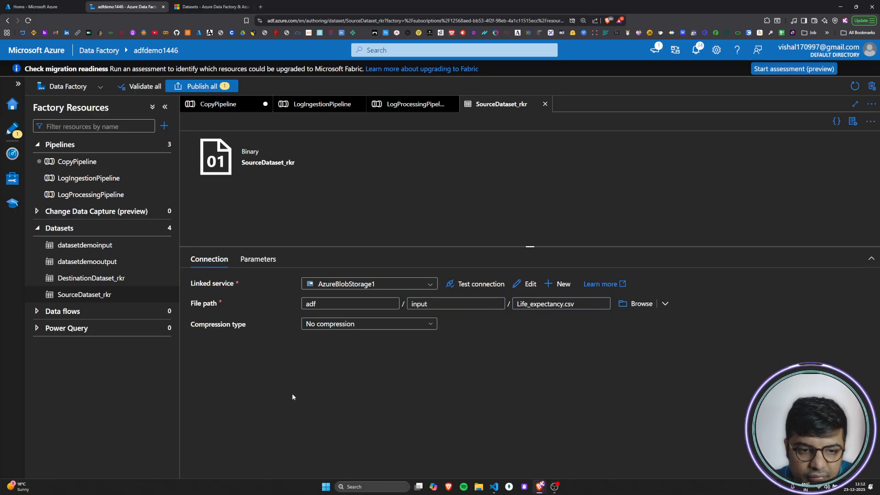
Step: Open the datasetdemooutput dataset and switch its table to manual entry
left_click(88, 263)
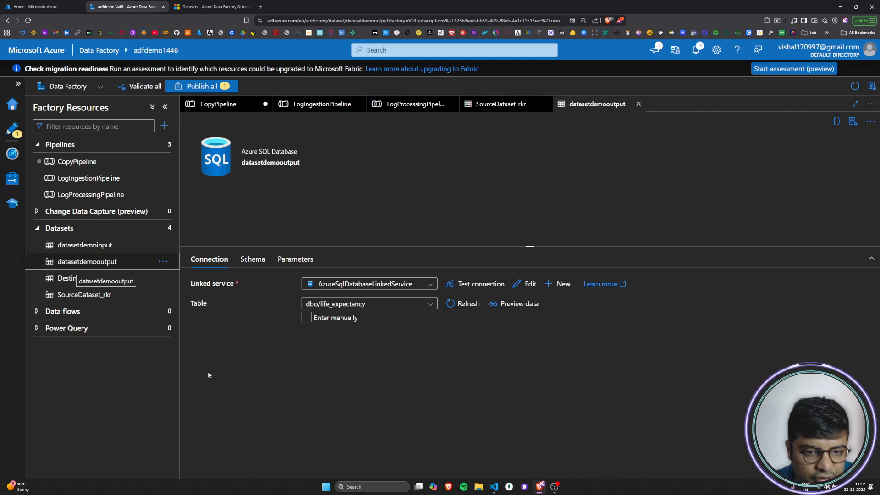
left_click(334, 317)
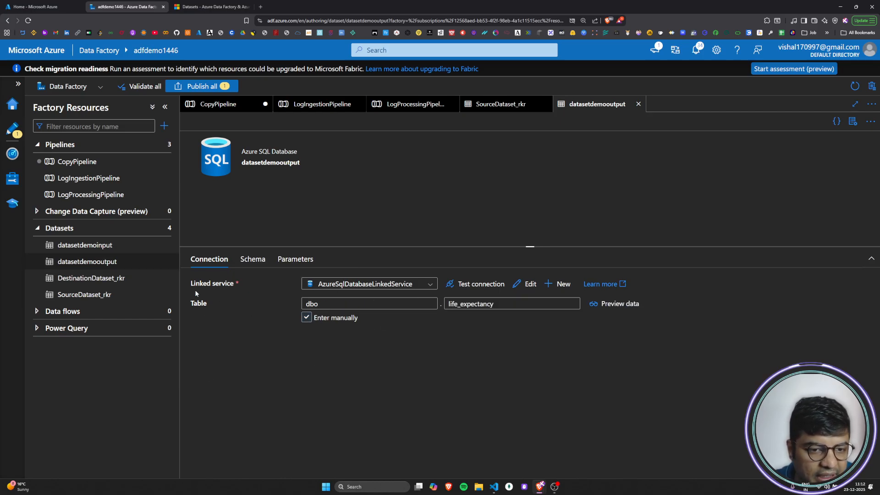
left_click(394, 305)
left_click_drag(212, 306, 190, 305)
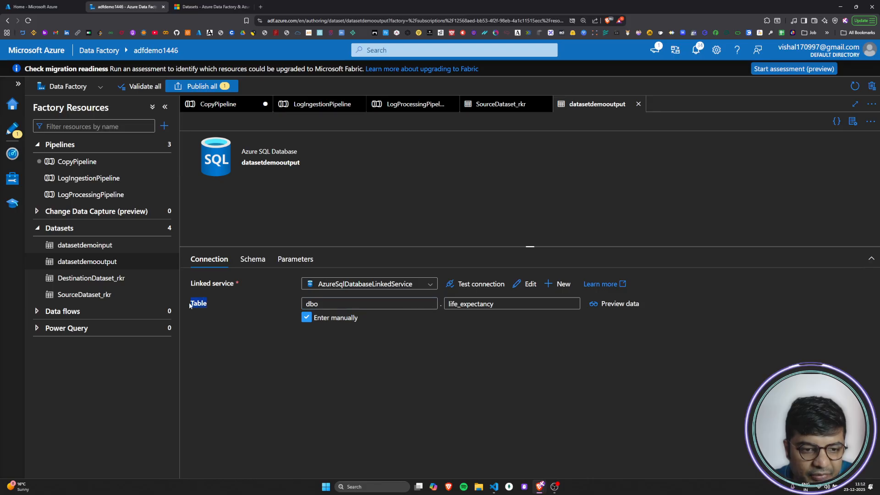
left_click(218, 343)
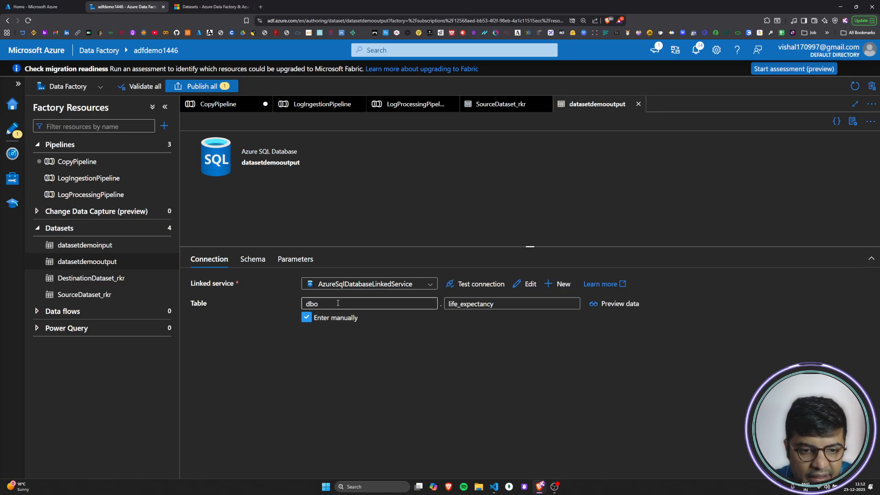
Step: Examine the separate schema and table name values of the datasetdemooutput dataset's table
double_click(352, 306)
double_click(509, 306)
left_click(508, 345)
double_click(505, 305)
left_click(488, 370)
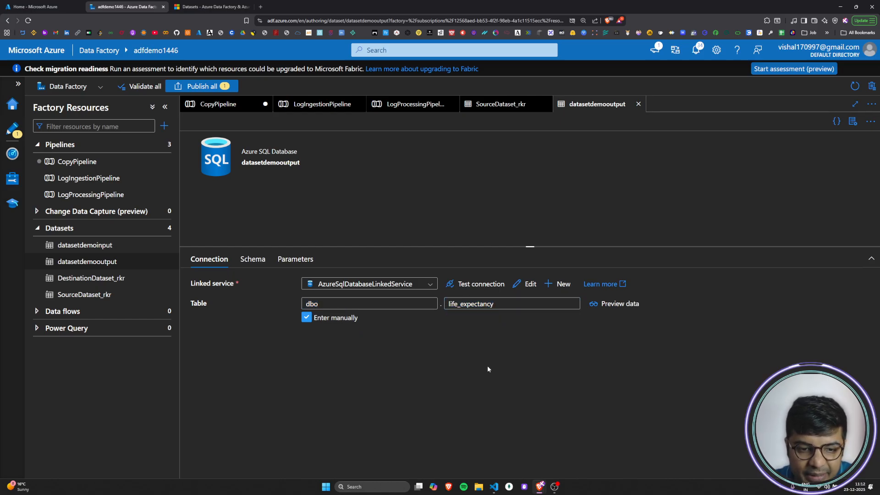
double_click(501, 303)
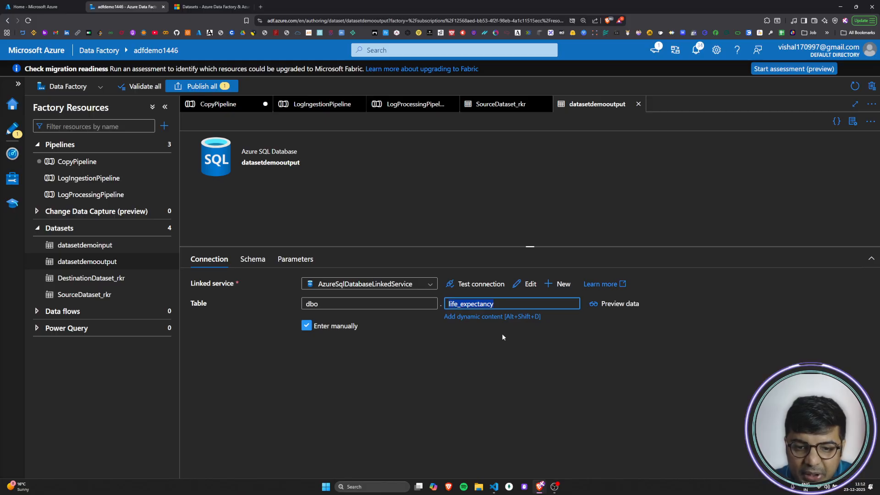
left_click(500, 354)
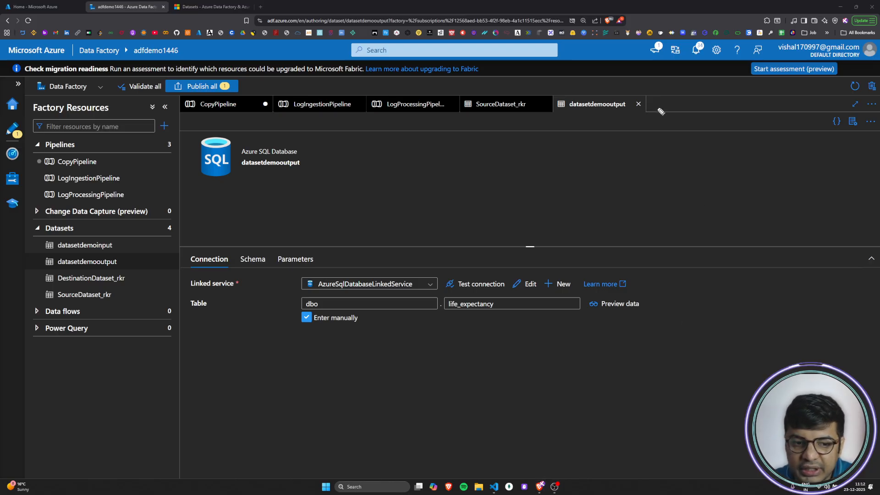
Step: Annotate the screen with a sketch of dbo branching into tables T1, T2 through Tn
mouse_move(666, 106)
left_mouse_down()
mouse_move(654, 117)
mouse_move(665, 94)
mouse_move(672, 123)
left_mouse_up()
mouse_move(676, 92)
left_mouse_down()
mouse_move(678, 125)
mouse_move(694, 110)
mouse_move(713, 380)
left_mouse_up()
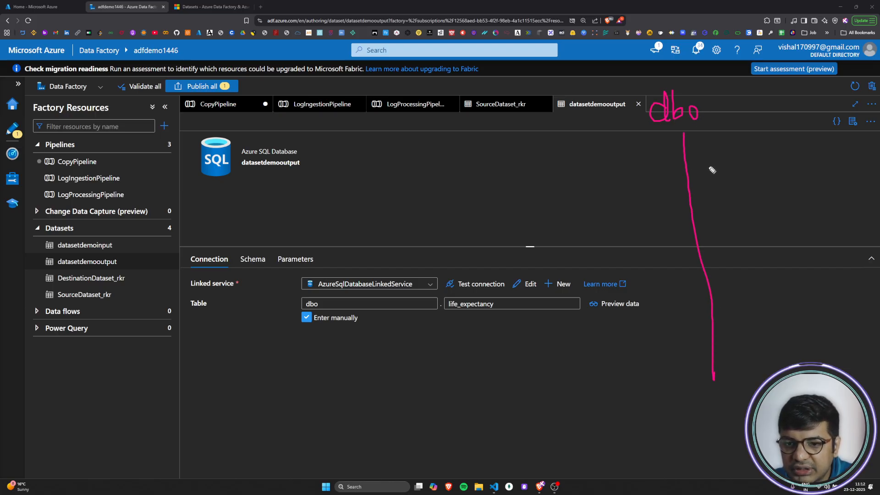
mouse_move(684, 158)
left_mouse_down()
mouse_move(744, 147)
mouse_move(759, 124)
mouse_move(763, 150)
left_mouse_up()
left_click_drag(692, 210, 755, 194)
mouse_move(742, 181)
left_mouse_down()
mouse_move(763, 177)
mouse_move(783, 193)
left_mouse_up()
mouse_move(719, 345)
left_mouse_down()
mouse_move(769, 351)
mouse_move(767, 328)
left_mouse_up()
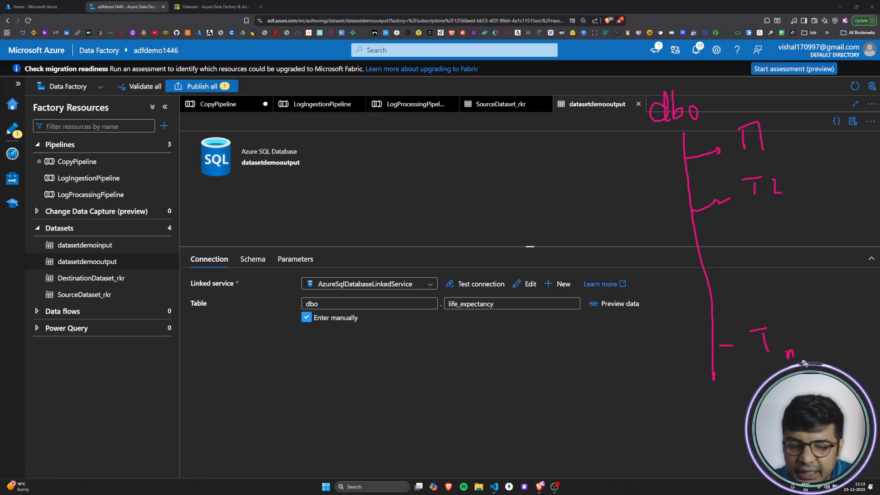
left_click_drag(753, 215, 754, 229)
left_click(754, 244)
left_click_drag(755, 271, 756, 284)
left_click(757, 307)
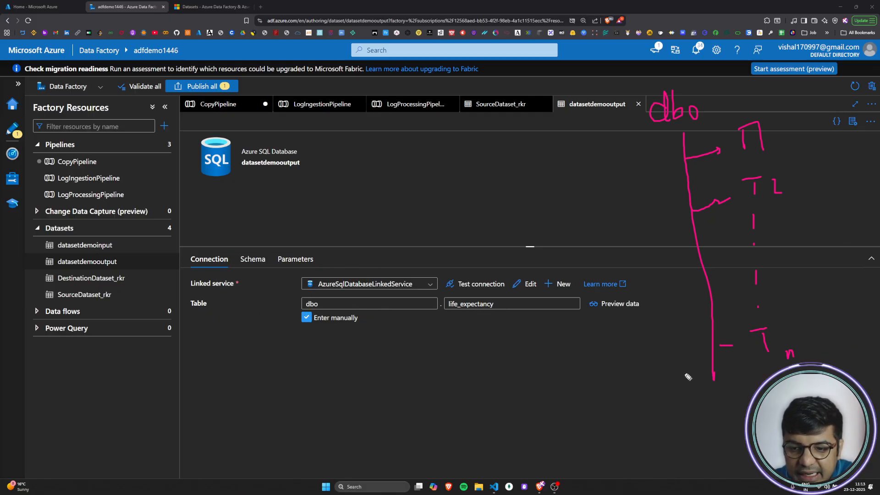
Step: Write the annotation "N datasets" beside the table sketch and underline it twice
mouse_move(412, 210)
left_mouse_down()
mouse_move(466, 209)
mouse_move(467, 190)
mouse_move(483, 202)
mouse_move(519, 204)
left_mouse_up()
left_click_drag(436, 222, 541, 208)
left_click_drag(460, 232, 494, 226)
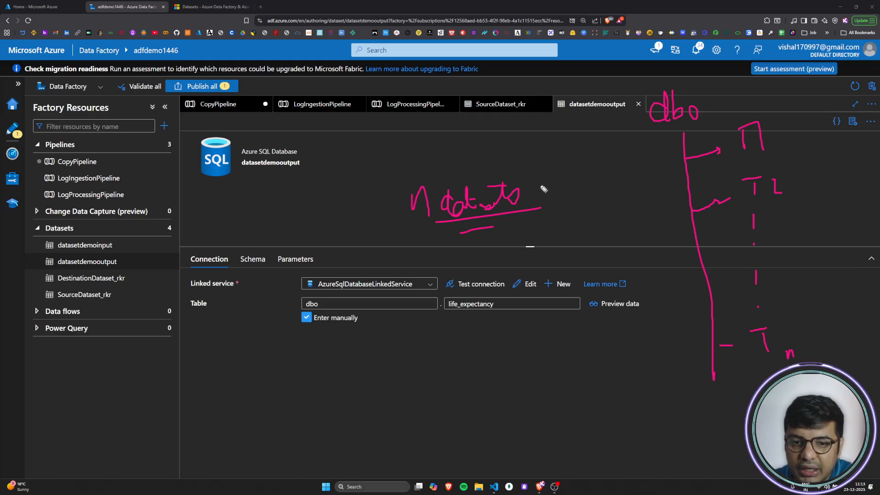
Step: Sketch datasets D1, D2 through Dn with arrows pointing to the dbo tables, and clear all annotations
left_click_drag(604, 159, 662, 162)
mouse_move(560, 154)
left_mouse_down()
mouse_move(560, 169)
mouse_move(579, 168)
left_mouse_up()
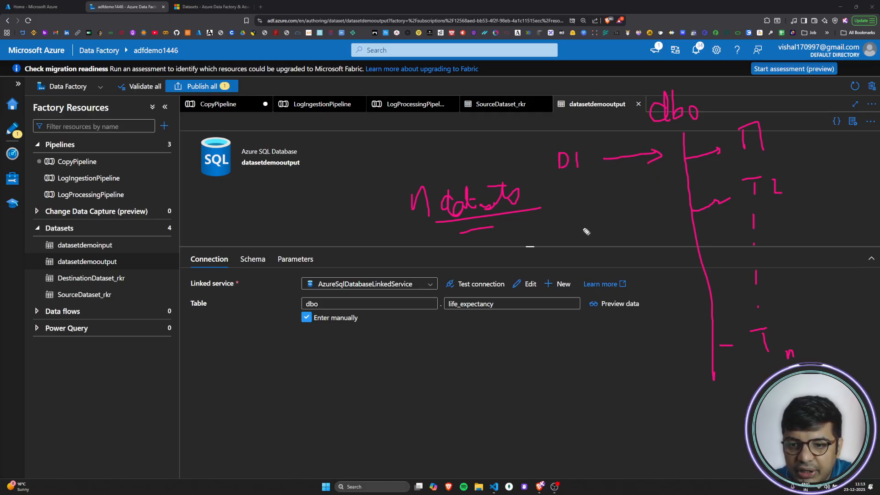
mouse_move(572, 213)
left_mouse_down()
mouse_move(572, 231)
mouse_move(670, 212)
mouse_move(658, 220)
left_mouse_up()
left_click_drag(575, 349, 575, 381)
mouse_move(575, 349)
left_mouse_down()
mouse_move(577, 380)
mouse_move(612, 379)
mouse_move(626, 394)
left_mouse_up()
left_click_drag(639, 362, 683, 361)
left_click_drag(672, 348, 679, 367)
left_click_drag(573, 258, 574, 280)
left_click_drag(576, 302, 576, 320)
left_click(576, 333)
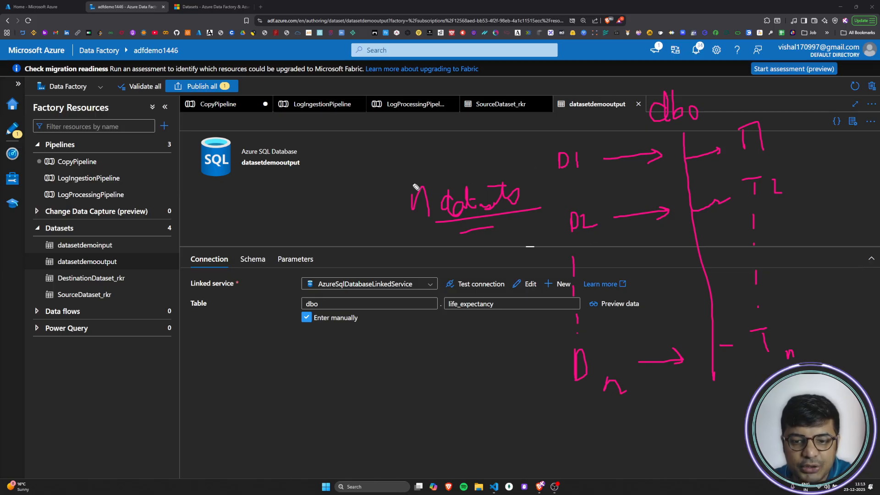
key("Escape")
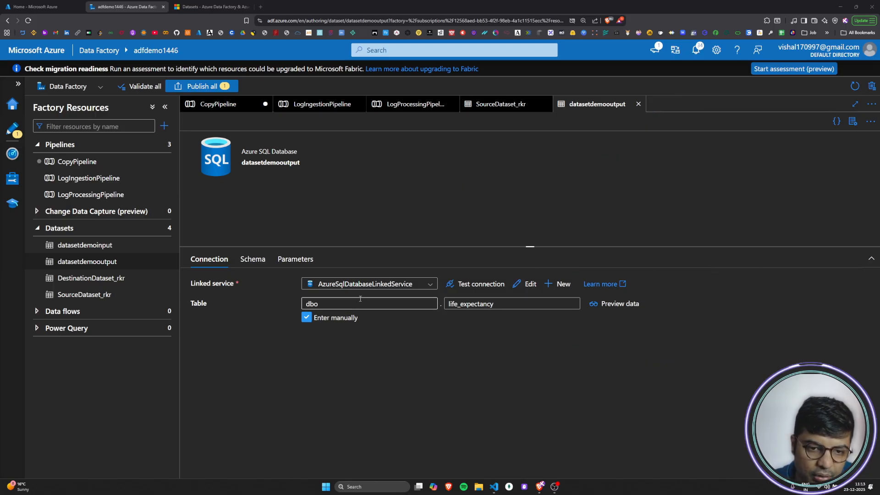
Step: Add a String parameter named tableName to the datasetdemooutput dataset
left_click(493, 304)
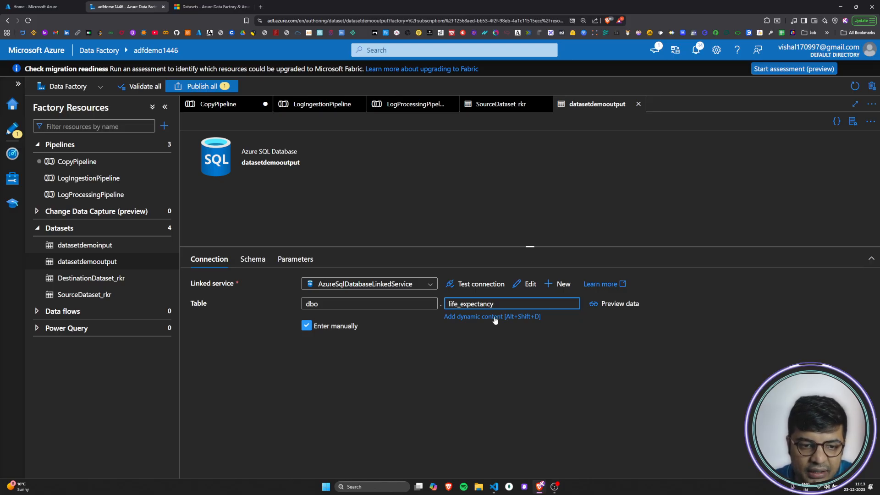
left_click(293, 261)
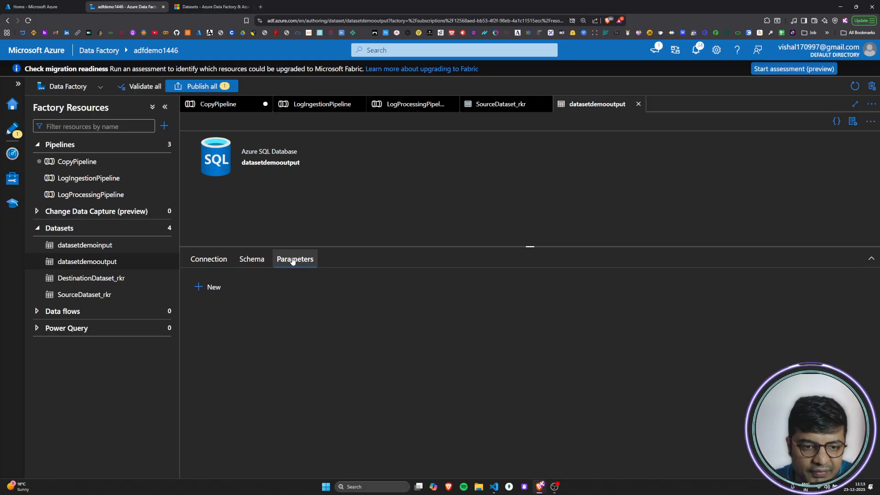
left_click(207, 288)
left_click(245, 324)
type("t")
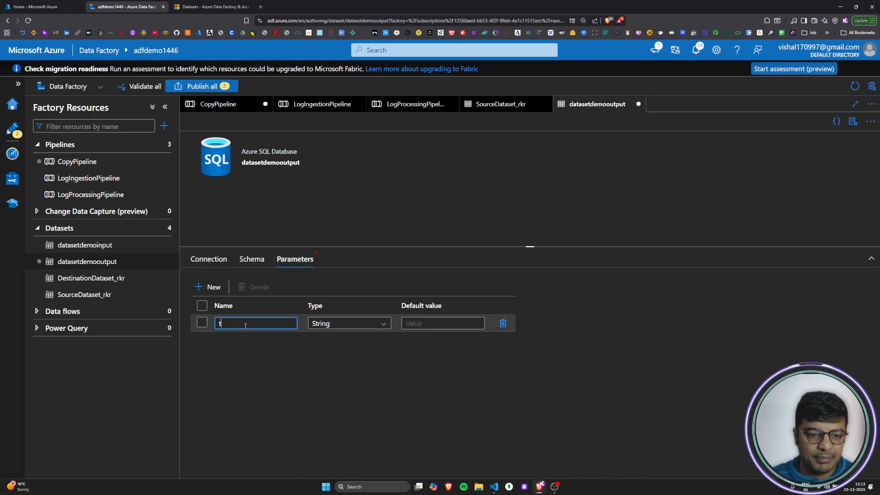
type("ableName")
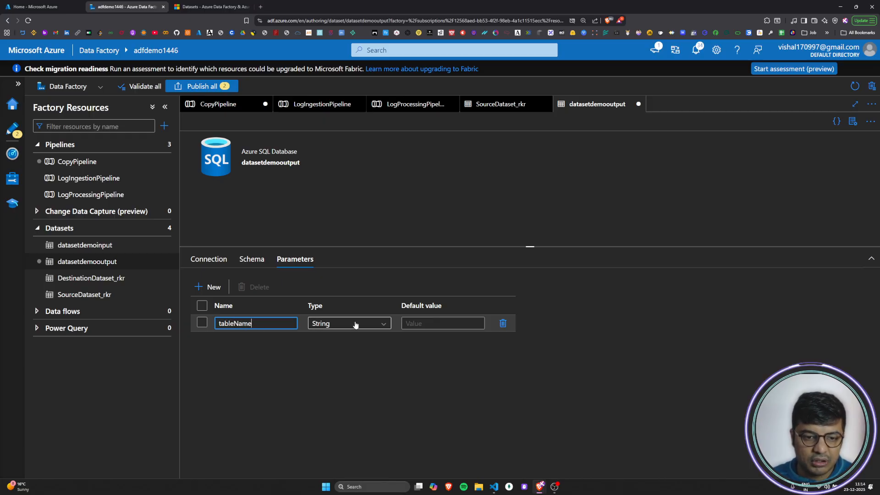
Step: Set the default value of the tableName parameter to life_expectancy
left_click(415, 322)
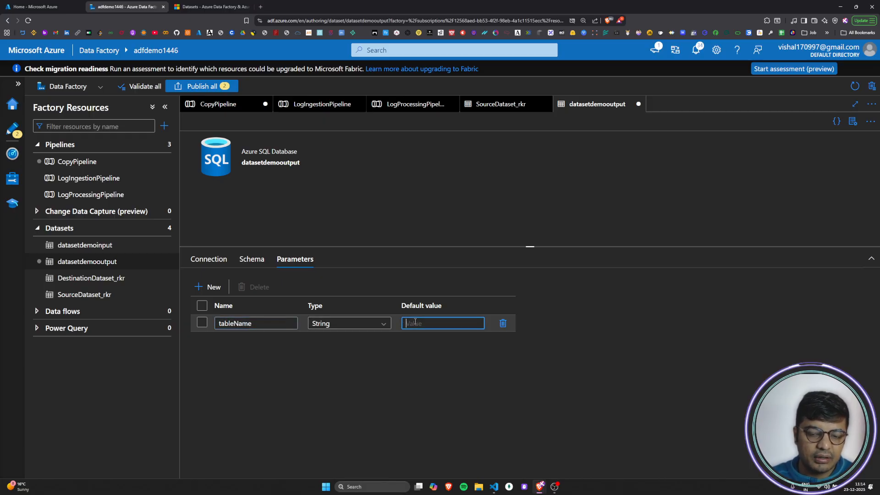
type("life_expectancy")
left_click(452, 390)
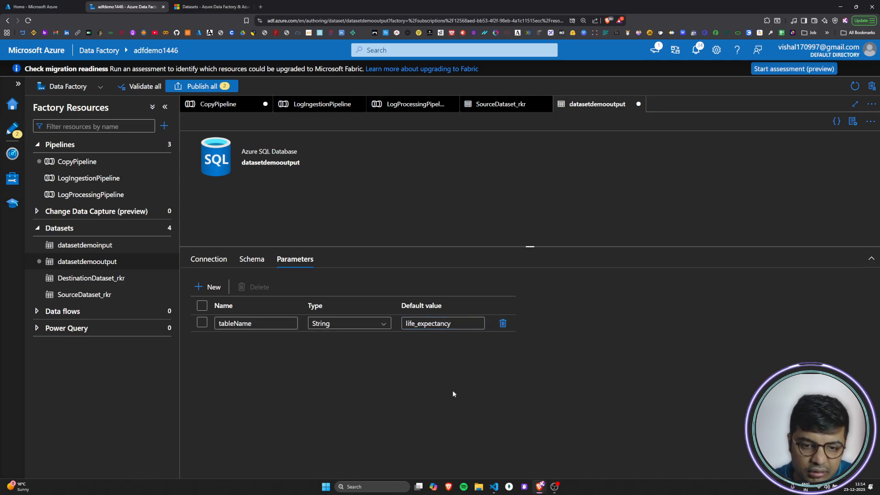
left_click(230, 262)
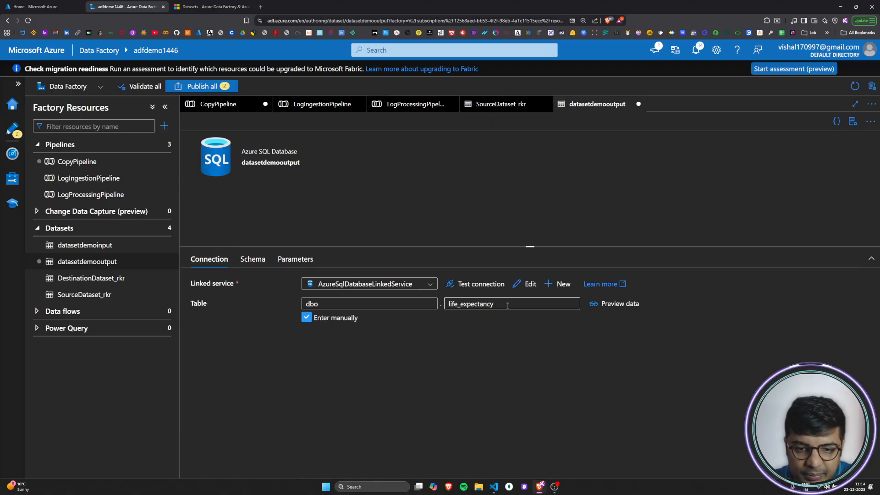
left_click(477, 304)
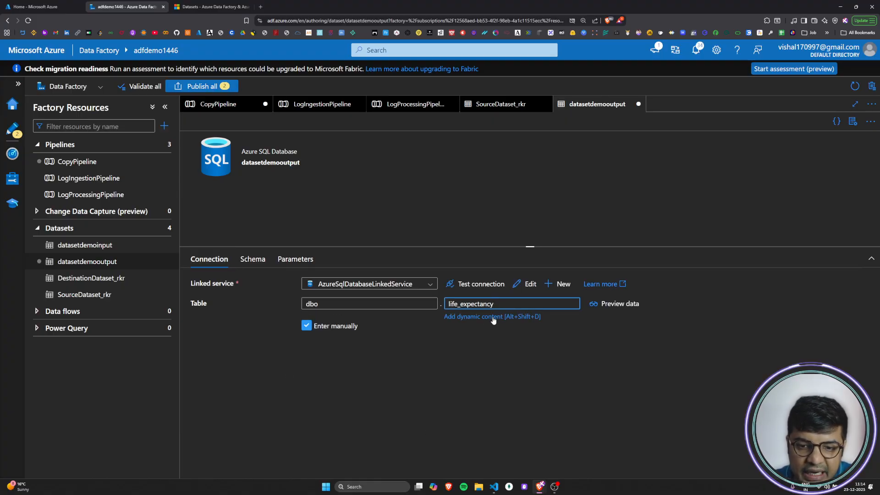
left_click(493, 317)
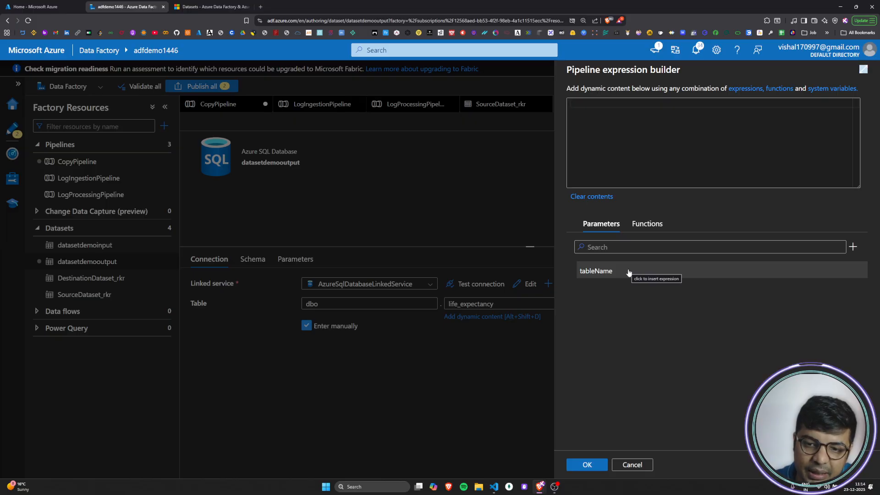
left_click(628, 273)
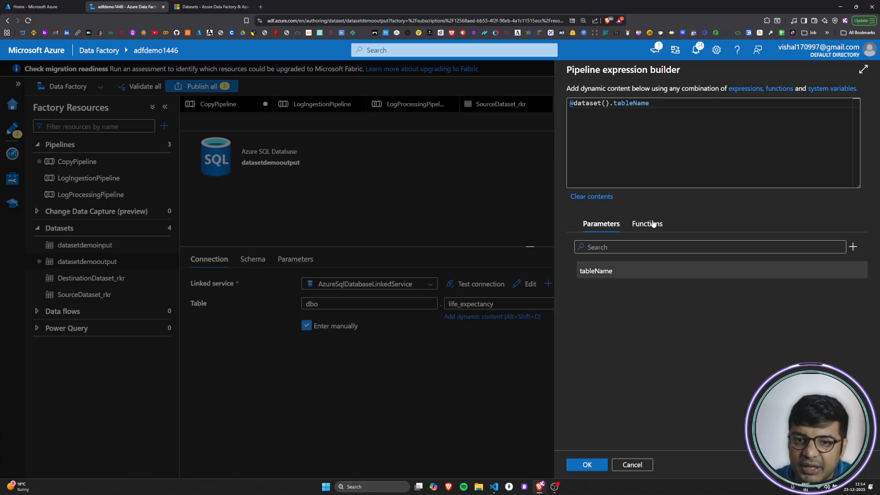
left_click_drag(571, 103, 650, 104)
left_click(688, 115)
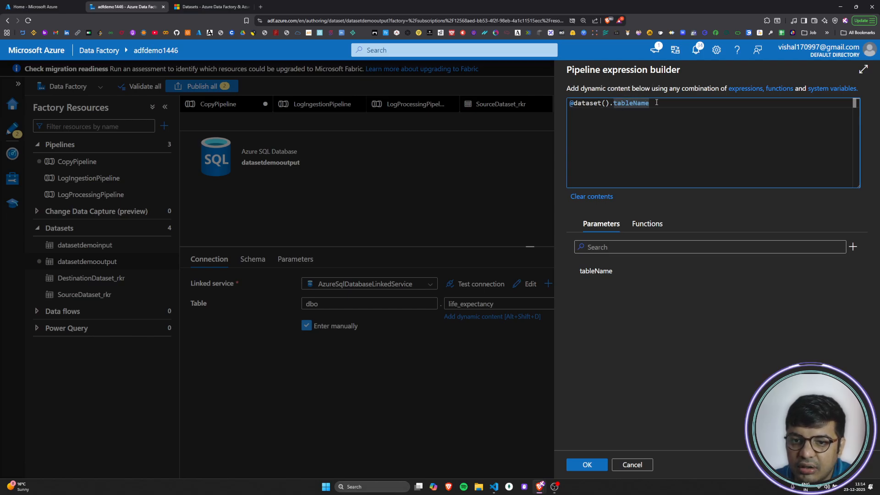
left_click_drag(656, 102, 614, 103)
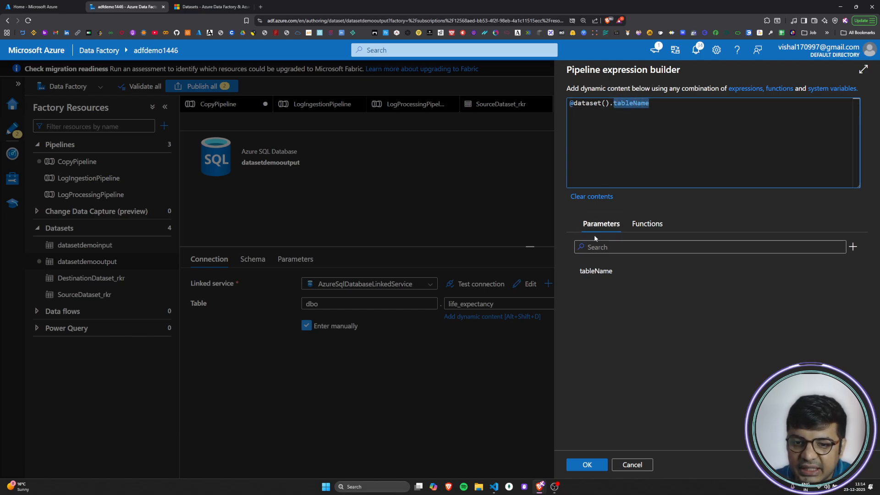
left_click(613, 273)
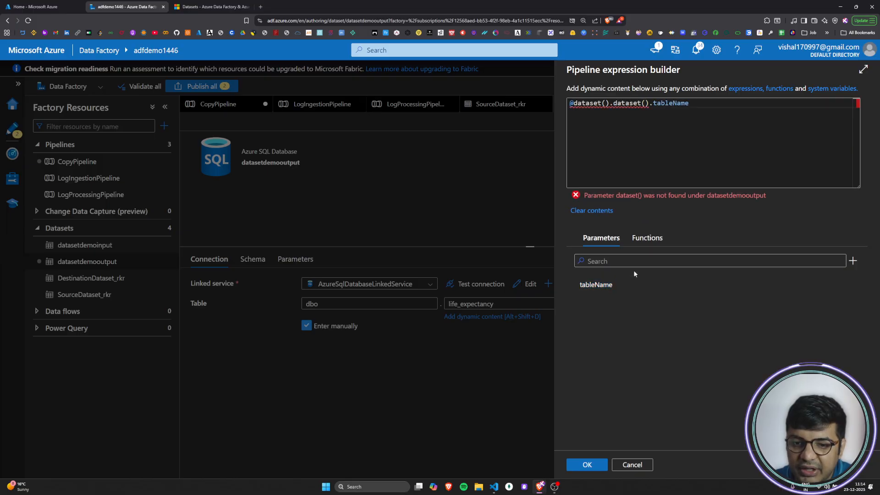
left_click(602, 289)
left_click_drag(763, 103, 649, 103)
key("BackSpace")
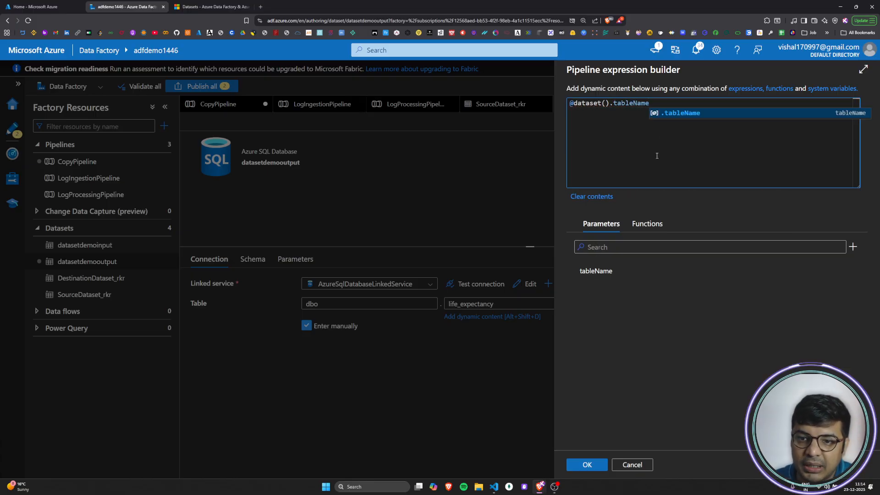
mouse_move(649, 103)
left_mouse_down()
mouse_move(626, 103)
mouse_move(648, 115)
left_mouse_up()
left_click(662, 343)
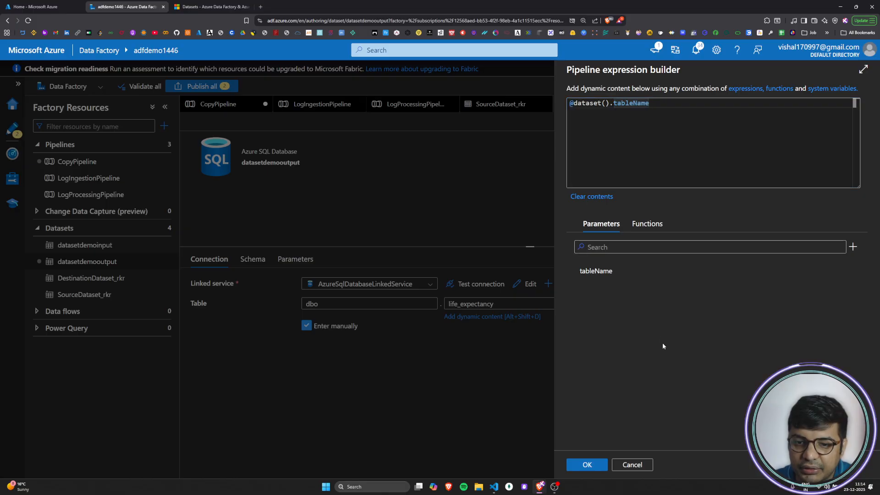
left_click(587, 470)
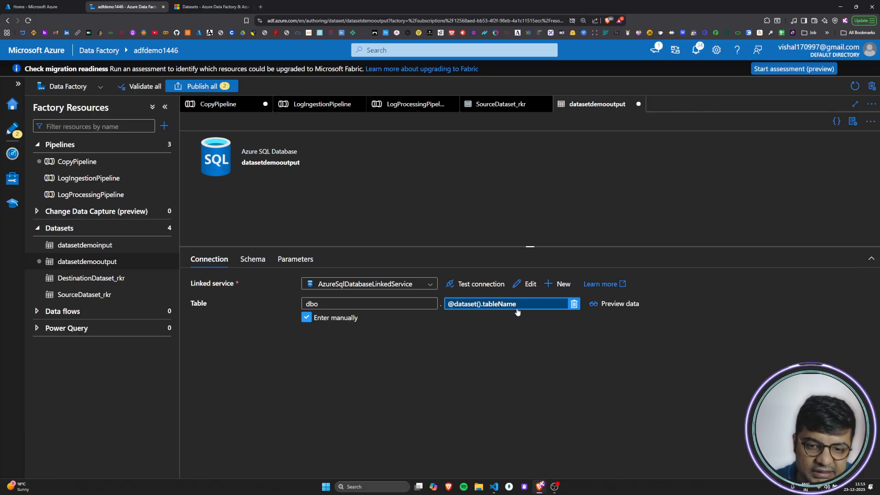
left_click(340, 305)
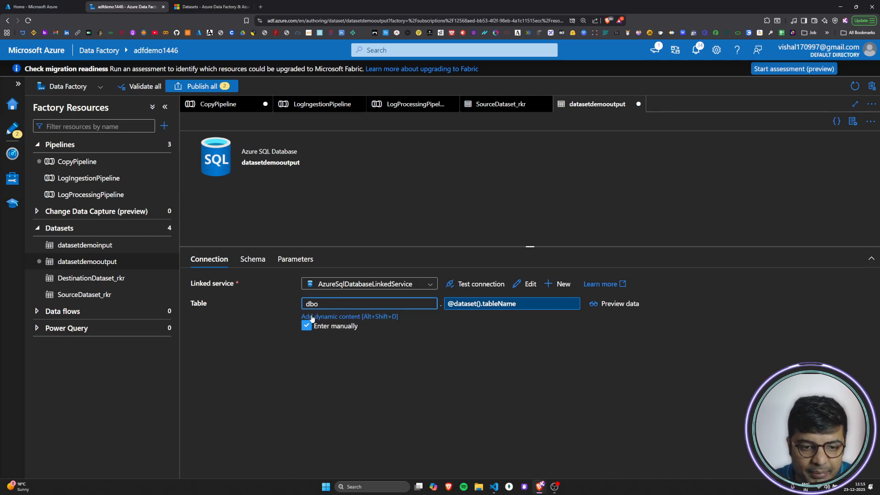
left_click(359, 317)
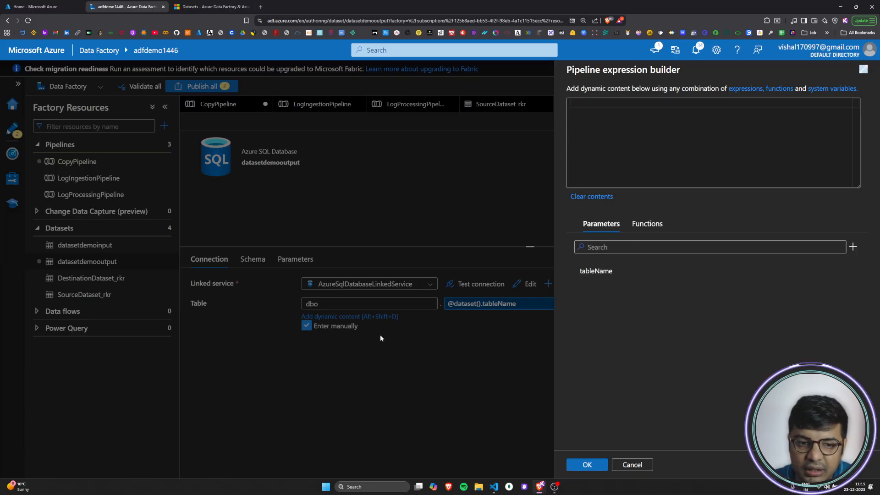
left_click(632, 465)
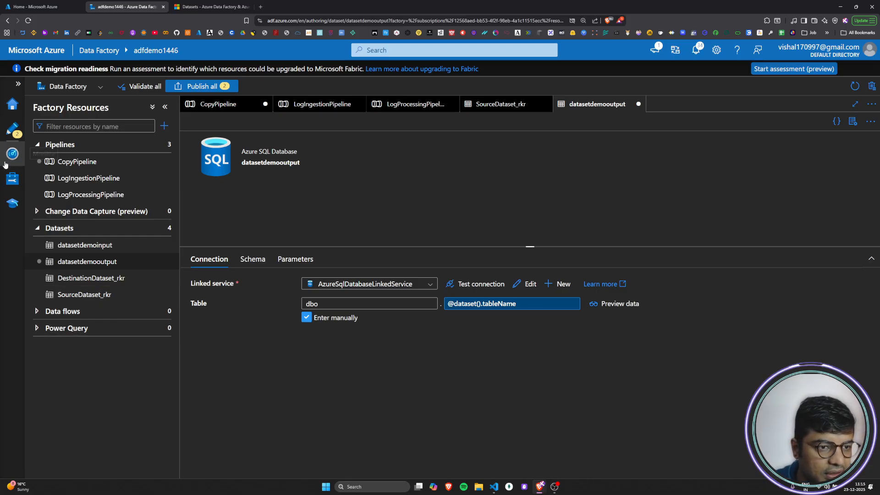
Step: Duplicate the Data Factory page and examine the parameterized database name in the sqlserverdynamicvalues linked service
right_click(112, 10)
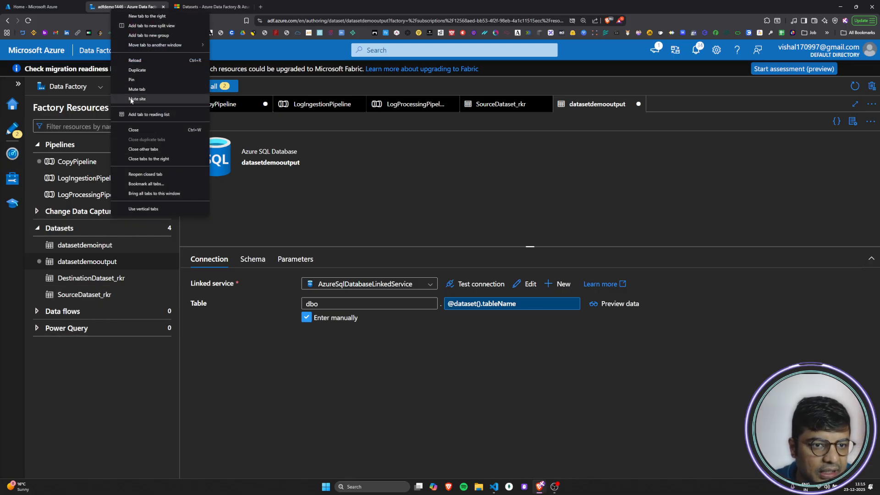
left_click(137, 68)
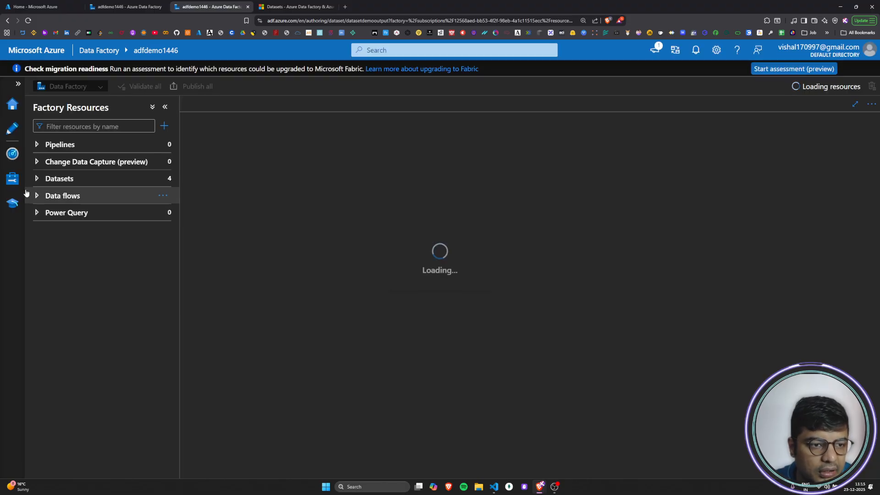
left_click(13, 178)
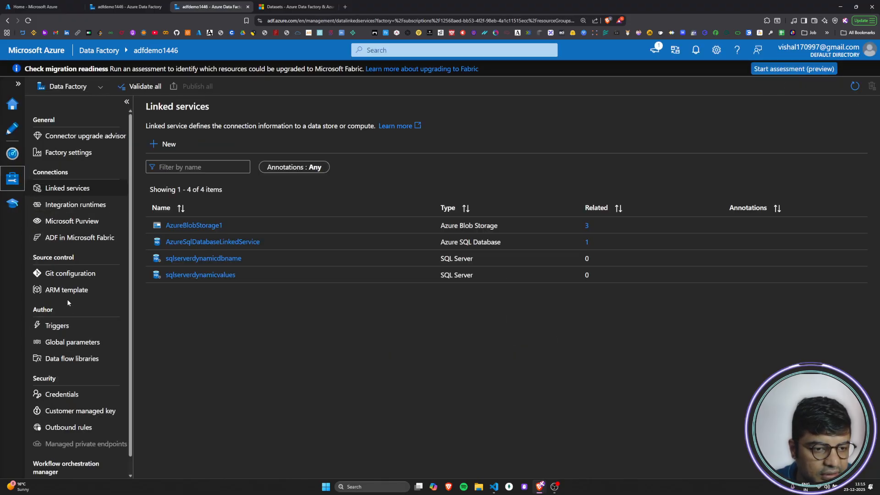
left_click(217, 276)
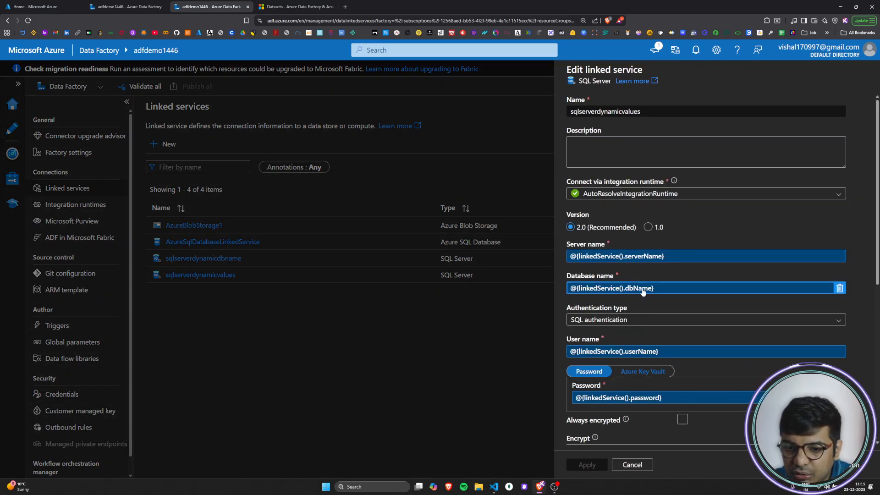
left_click(624, 289)
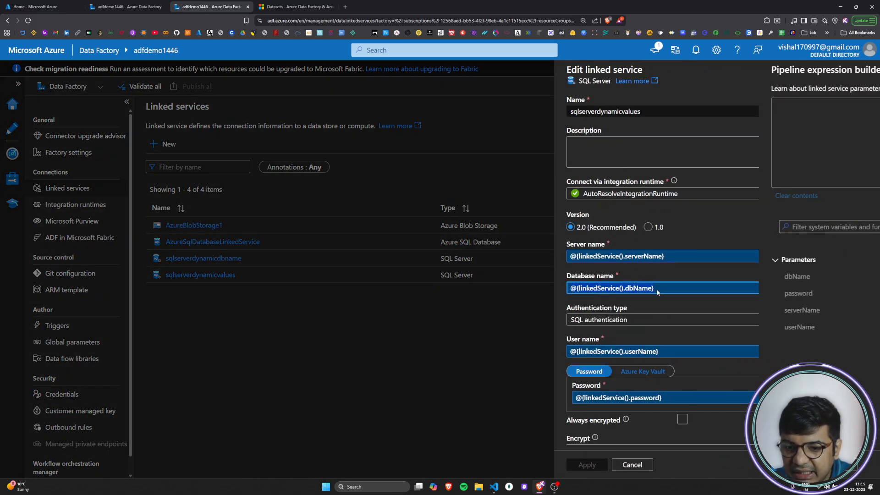
left_click(632, 465)
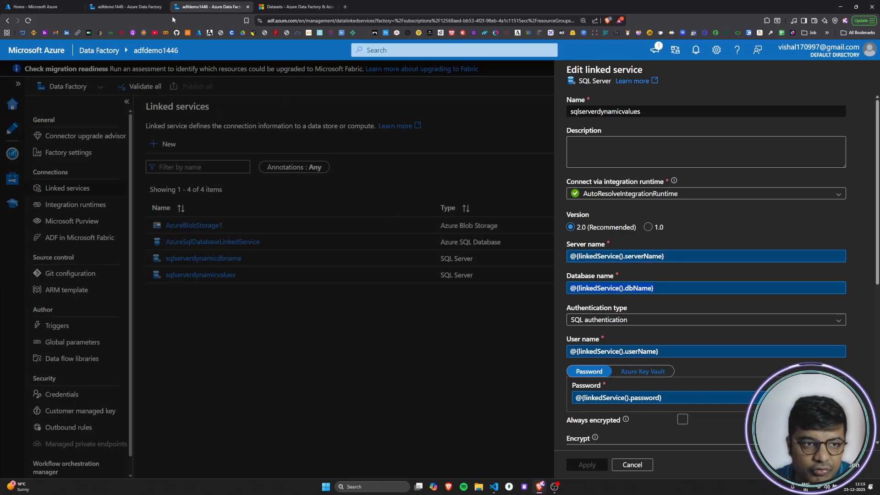
Step: Return to the datasetdemooutput dataset and add a second String parameter named dbNameinsideDataset
left_click(117, 6)
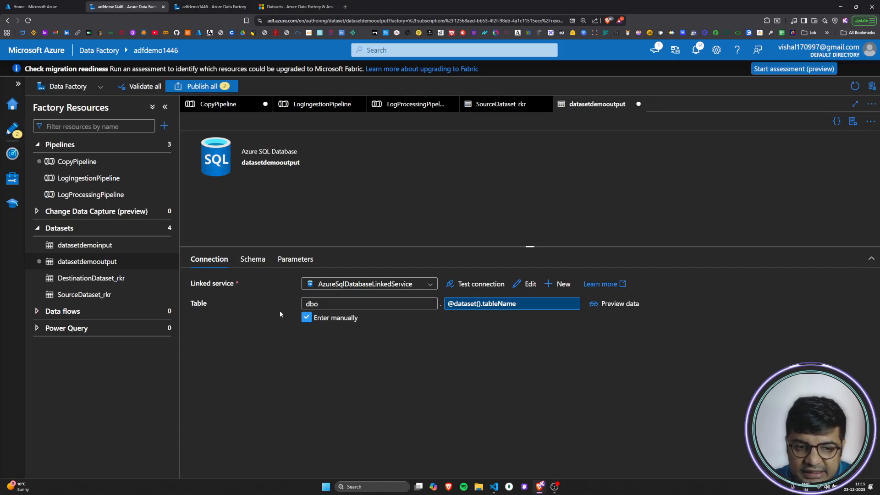
left_click(391, 308)
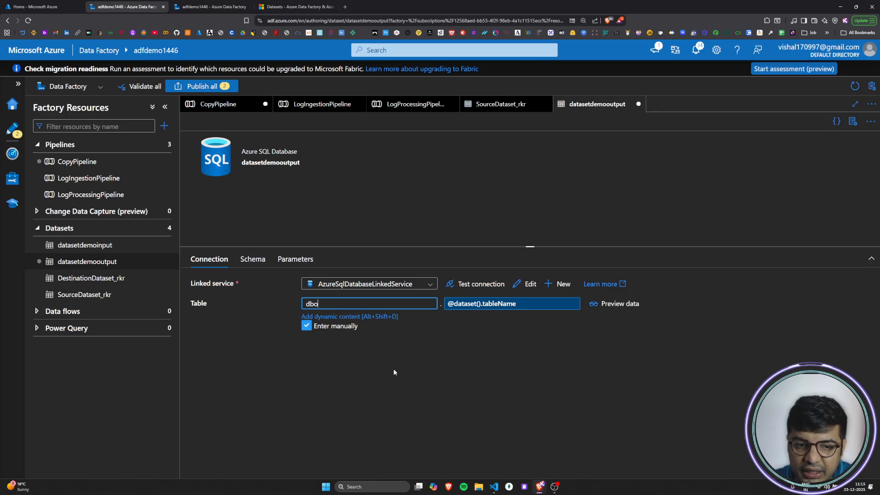
left_click(295, 259)
left_click(208, 287)
left_click(234, 340)
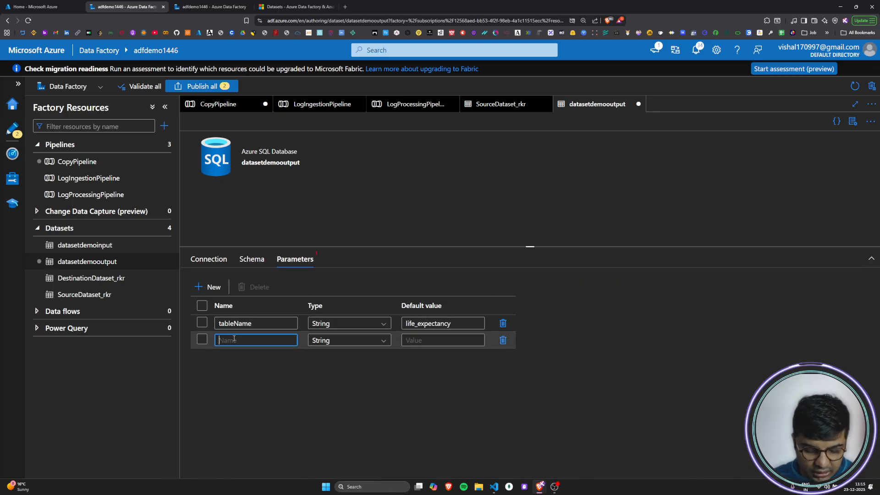
type("dbNam")
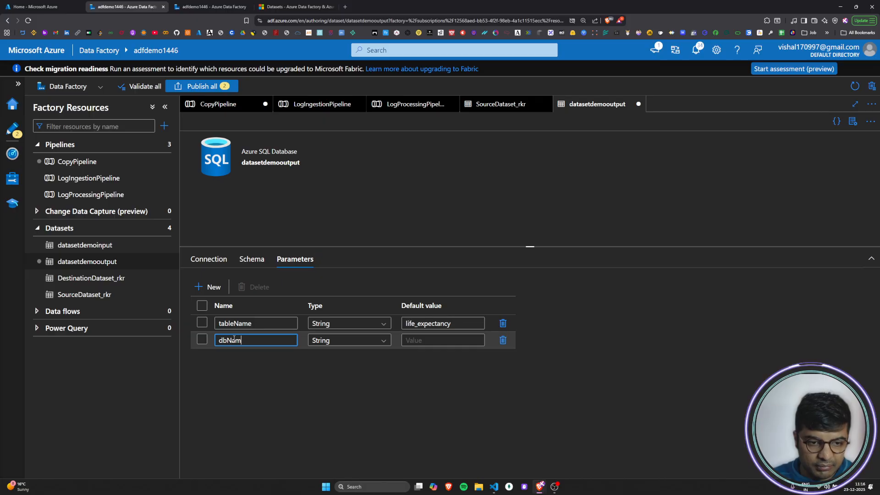
type("einside")
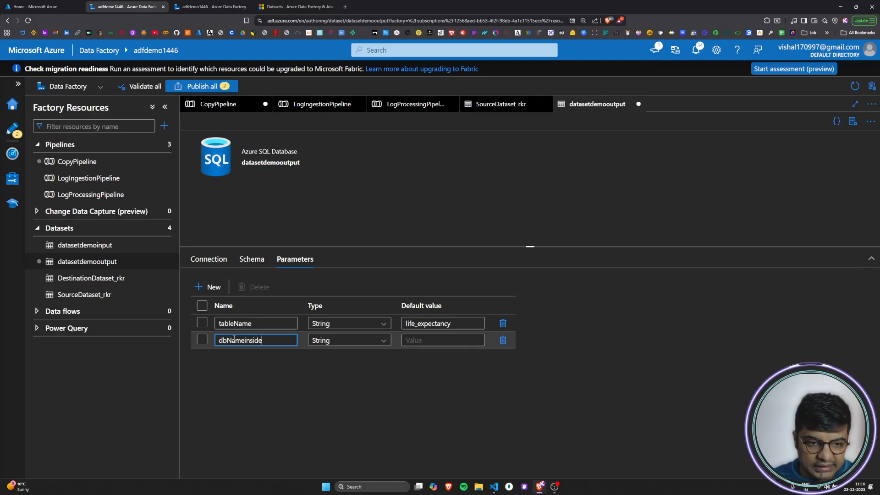
type("Dataset")
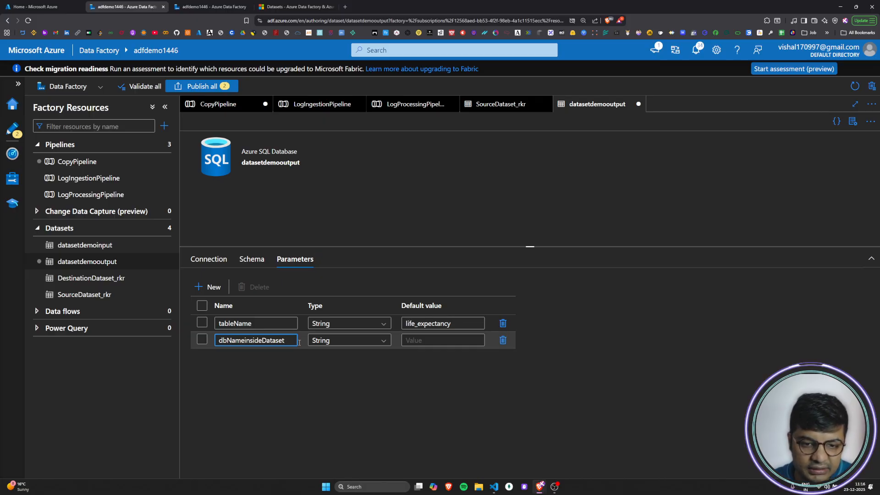
Step: Set the default value of the dbNameinsideDataset parameter to sales
left_click(415, 339)
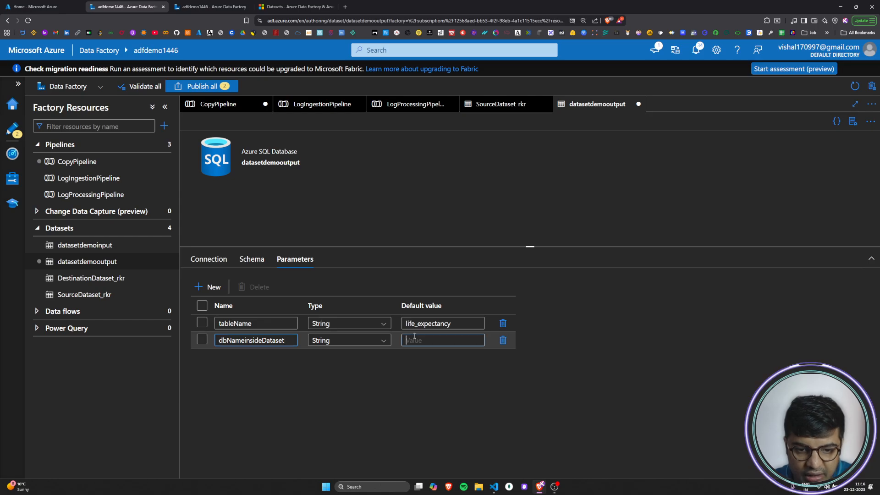
type("sales")
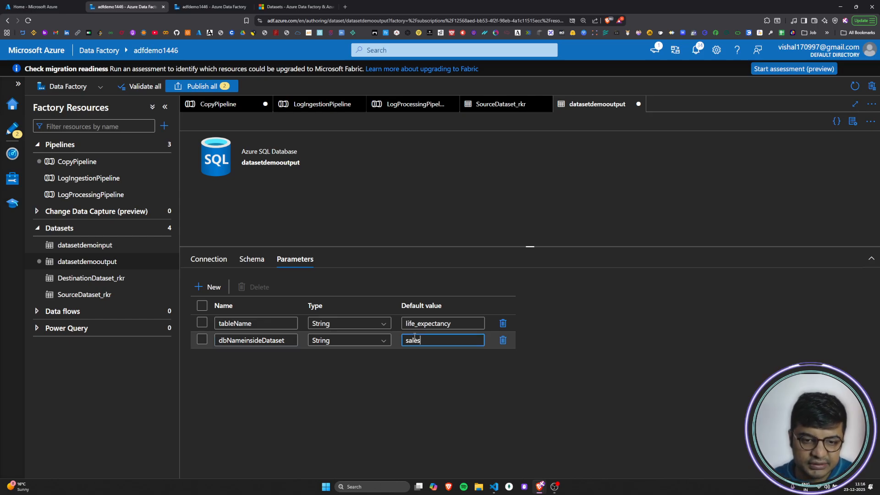
left_click(405, 414)
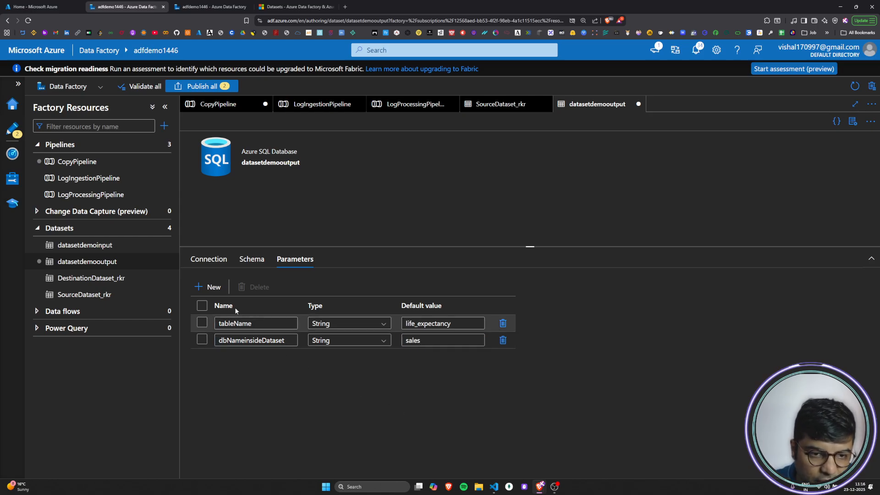
left_click(210, 260)
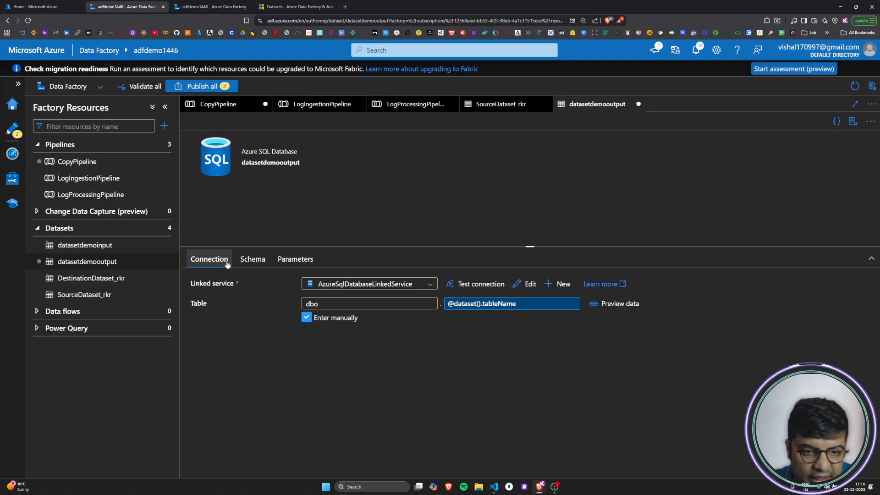
left_click(382, 307)
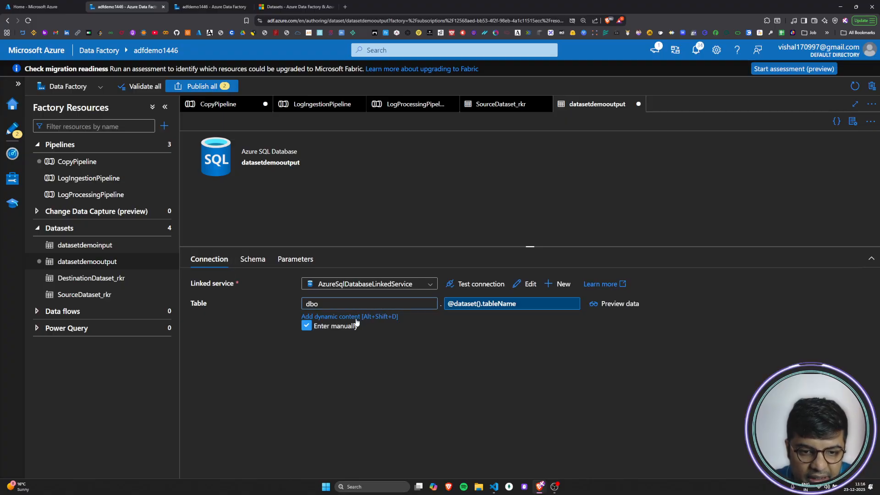
left_click(355, 316)
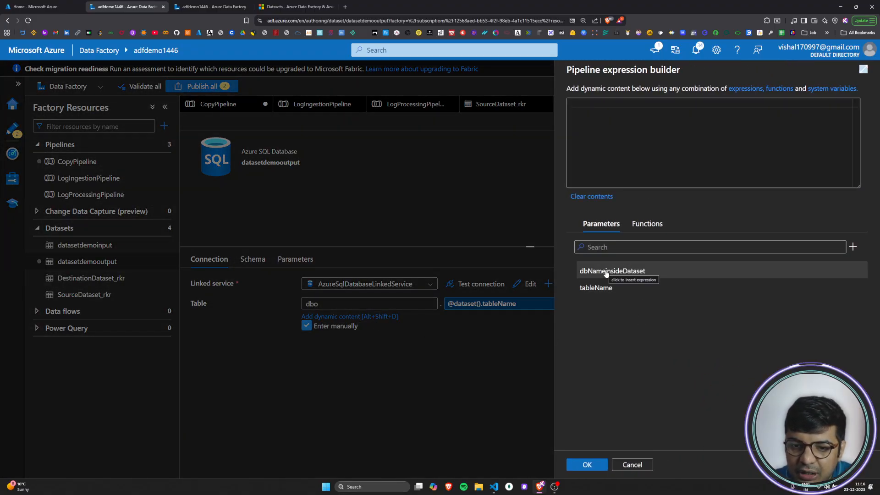
left_click(625, 276)
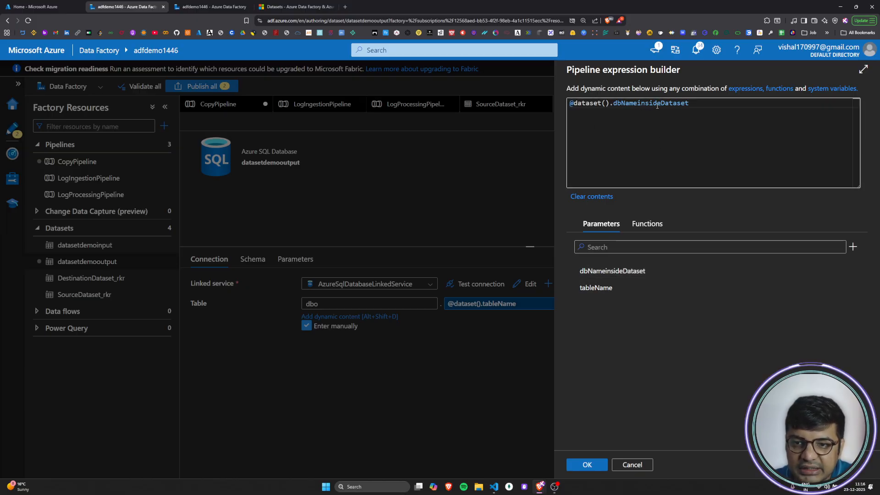
left_click(582, 463)
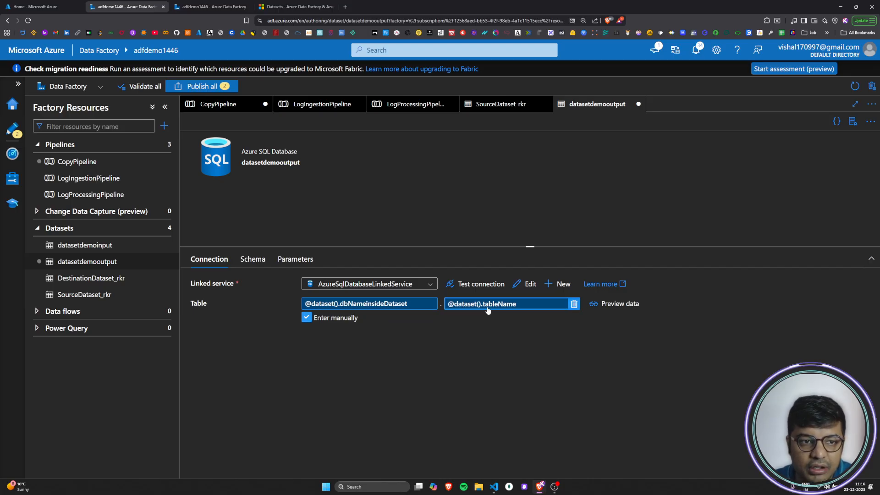
Step: Review the datasetdemooutput dataset's schema columns, parameters, linked service choices and parameterized table connection
left_click(252, 259)
scroll(367, 372, "down", 2)
scroll(367, 372, "up", 2)
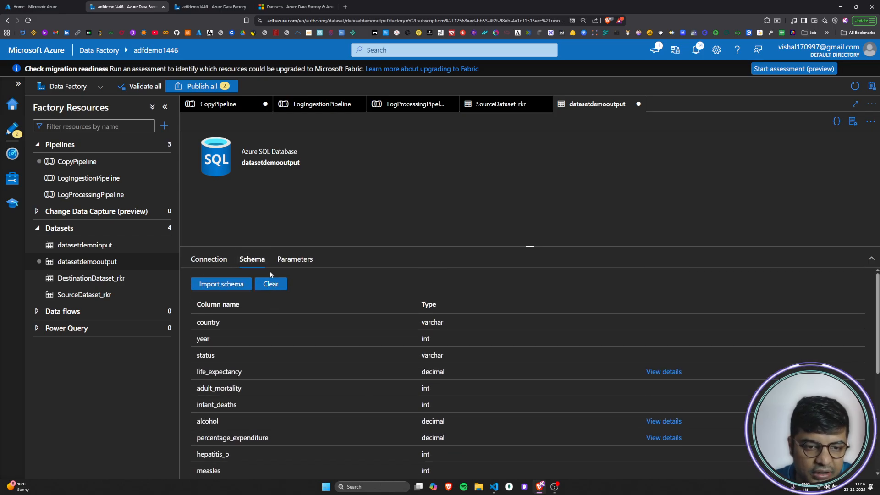
left_click(294, 259)
left_click(212, 261)
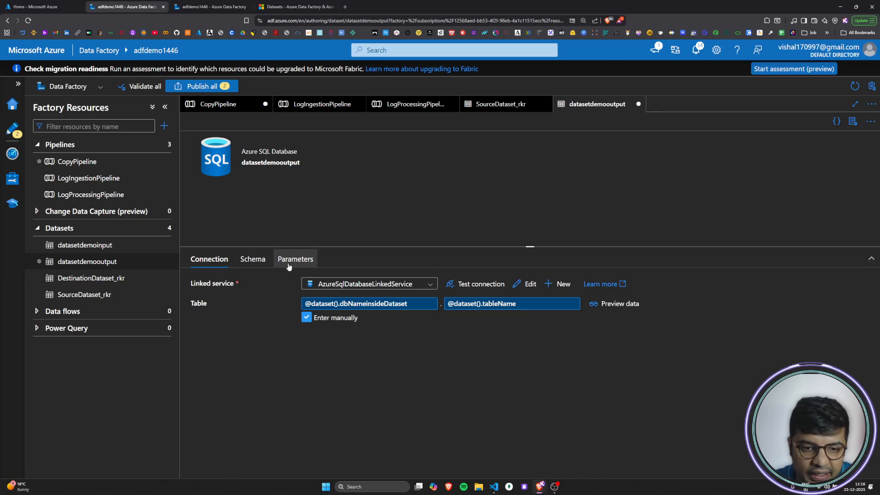
left_click(421, 287)
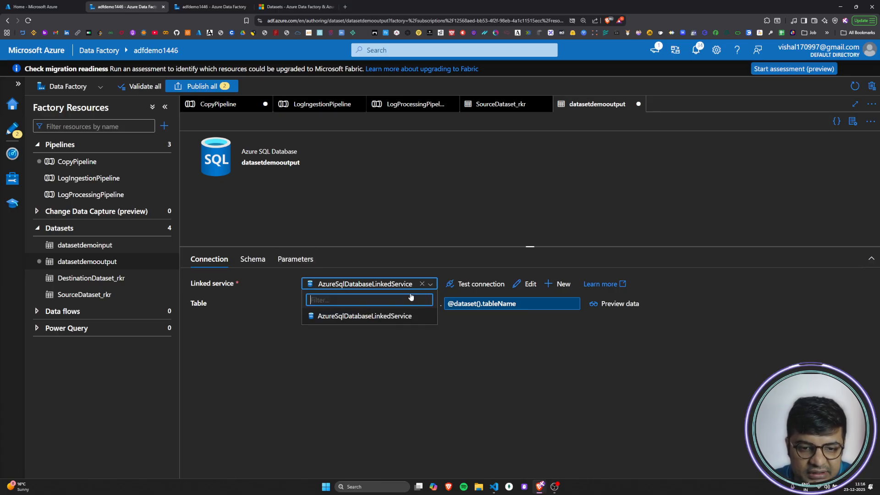
left_click(368, 400)
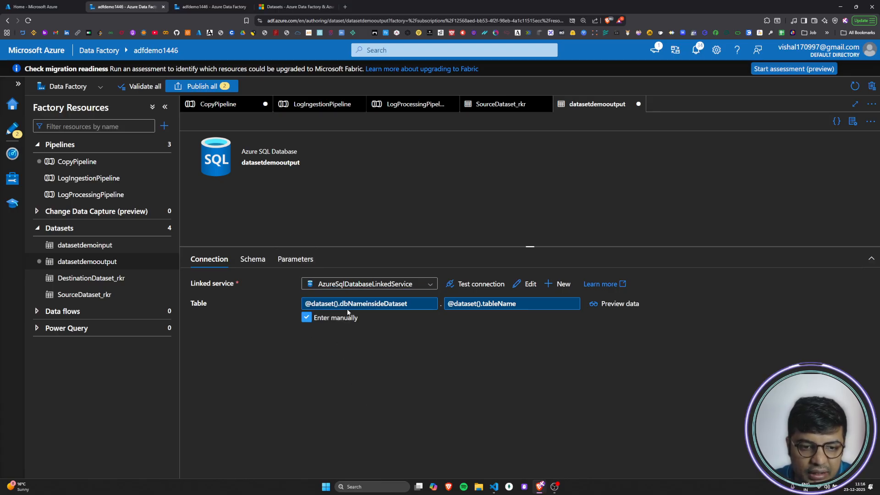
left_click_drag(200, 284, 228, 286)
left_click(234, 289)
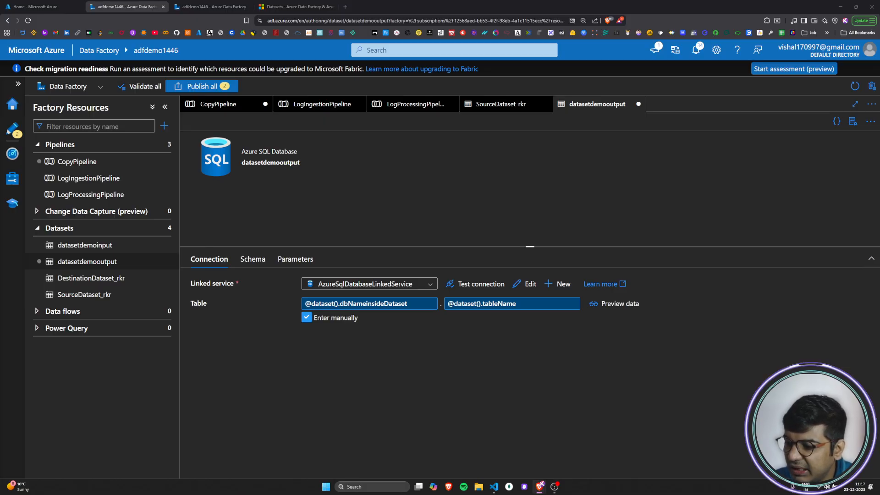
Step: Open CopyPipeline and select its Copy data1 activity to show the activity's source settings
key("alt+Tab")
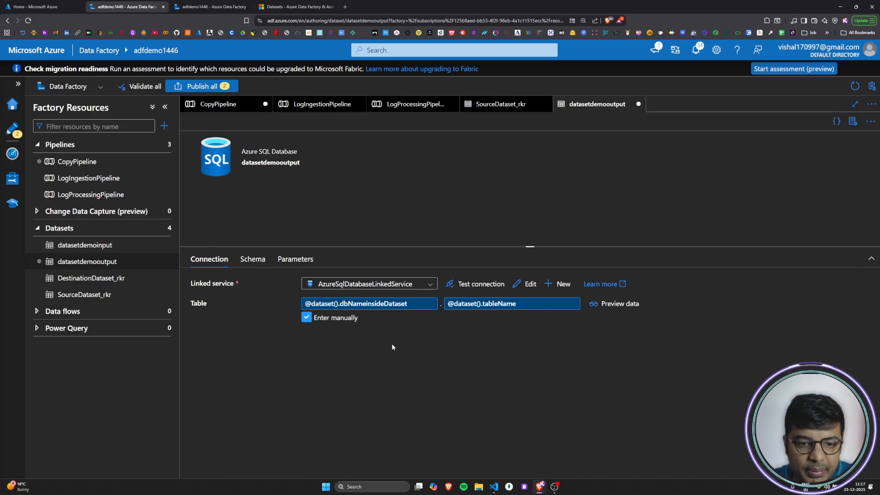
left_click(107, 162)
left_click(582, 169)
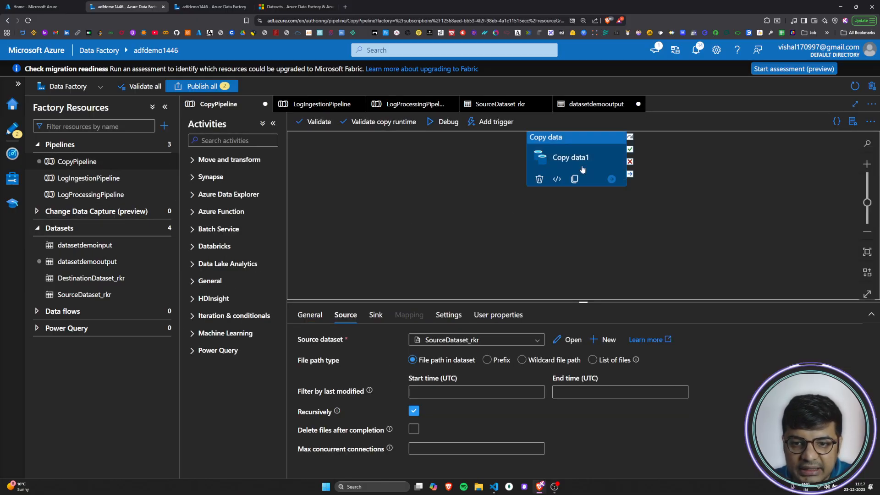